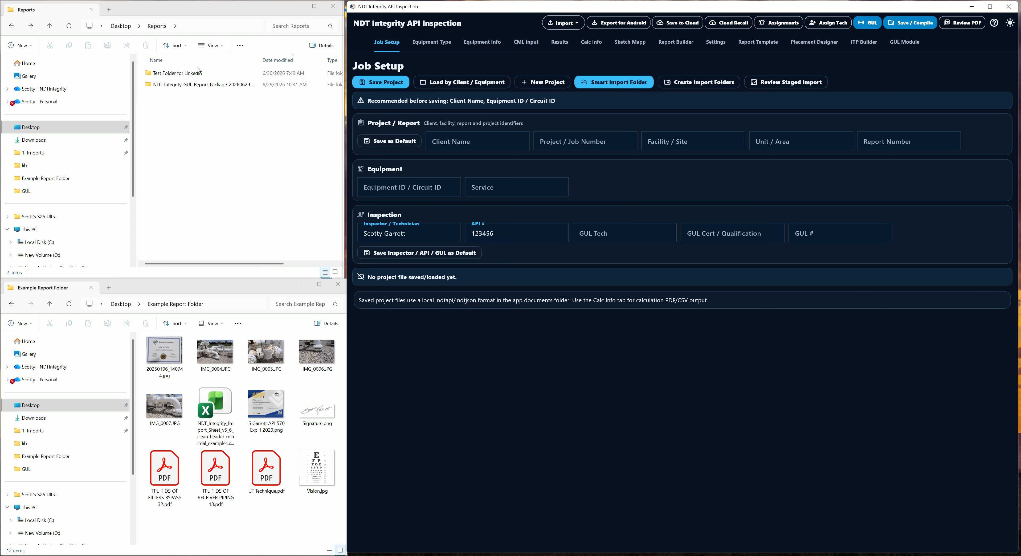
Create the Smart Import folder structure inside the "Test Folder for Linkedin" job folder, without starting the import
double_click(200, 73)
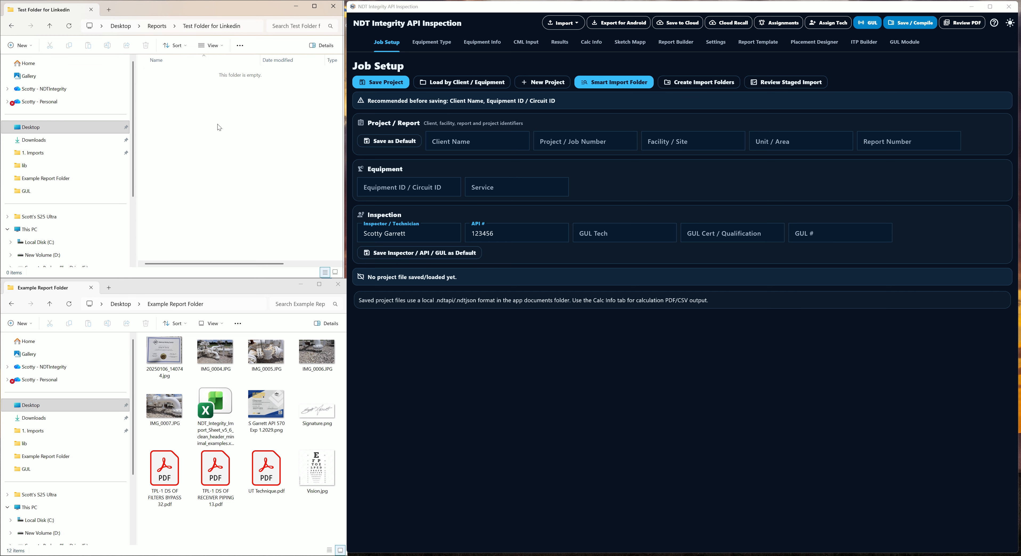
click(699, 88)
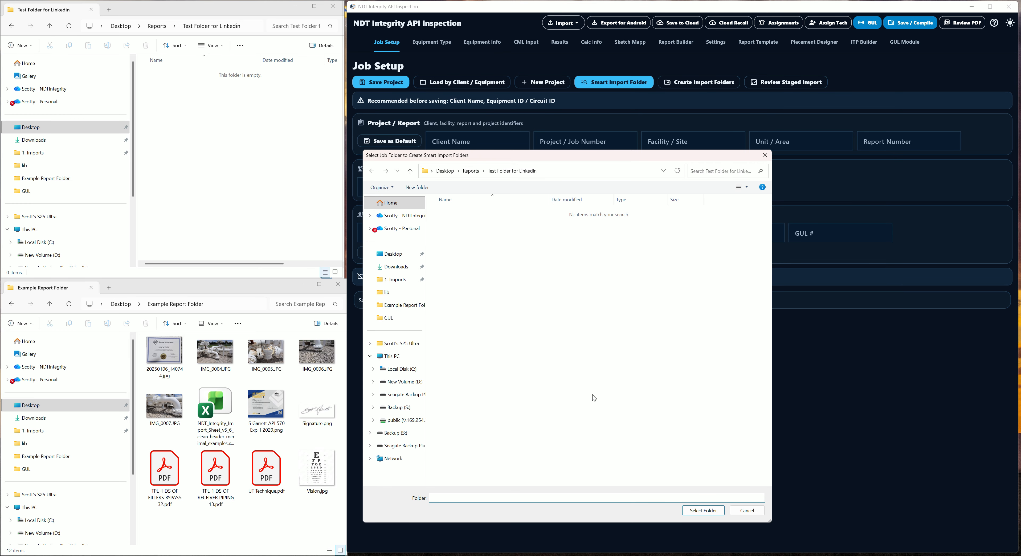
click(701, 511)
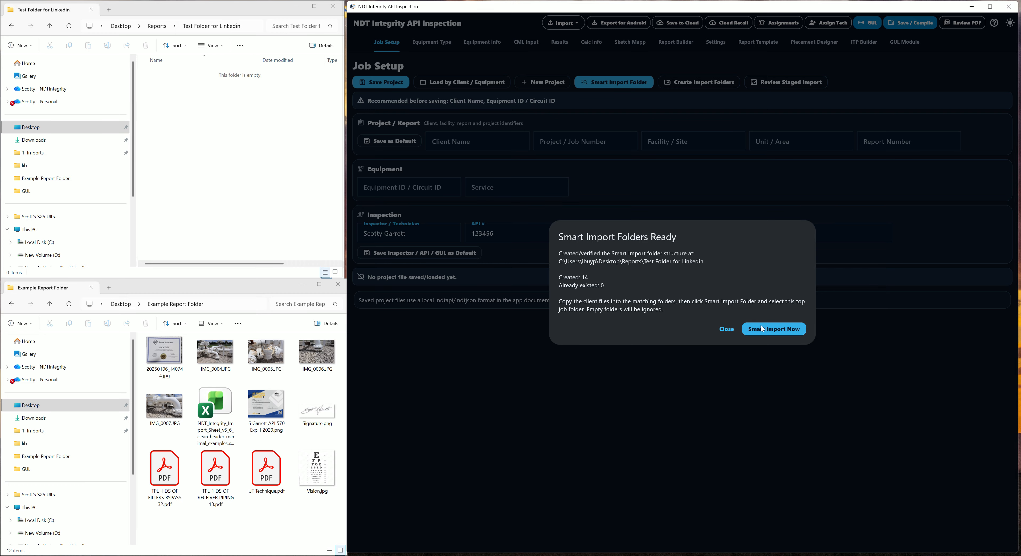
click(727, 330)
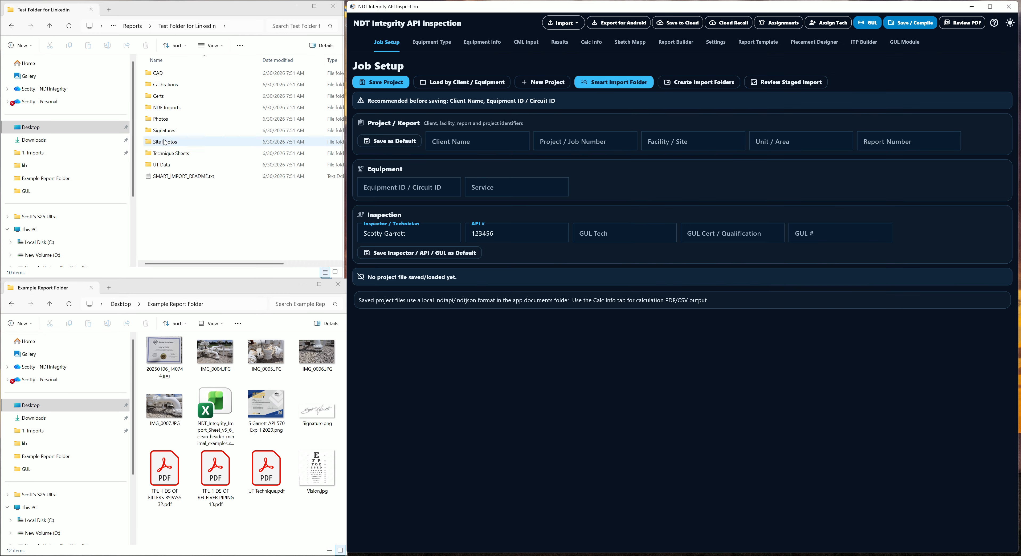
Read the folder descriptions in SMART_IMPORT_README.txt and close the file
click(189, 181)
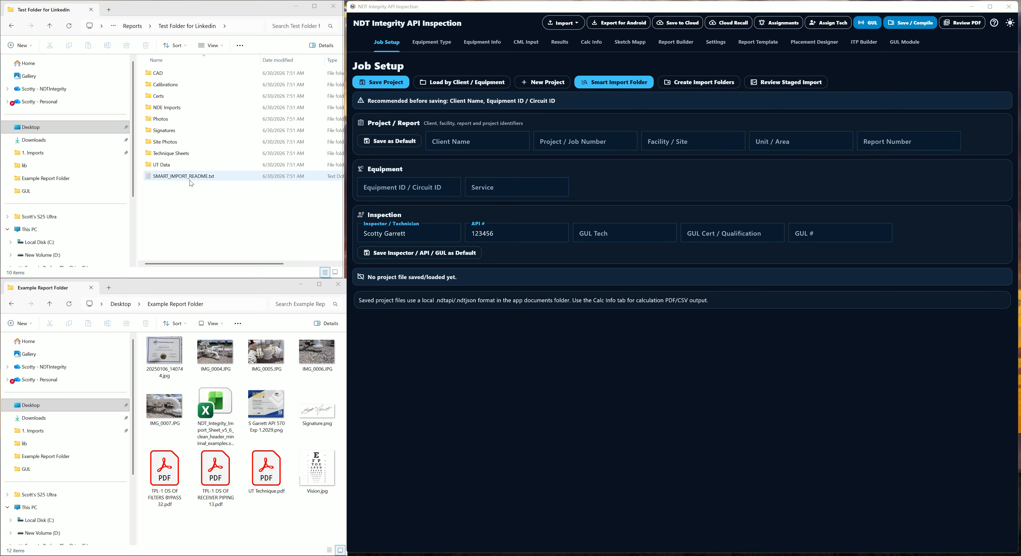
click(191, 182)
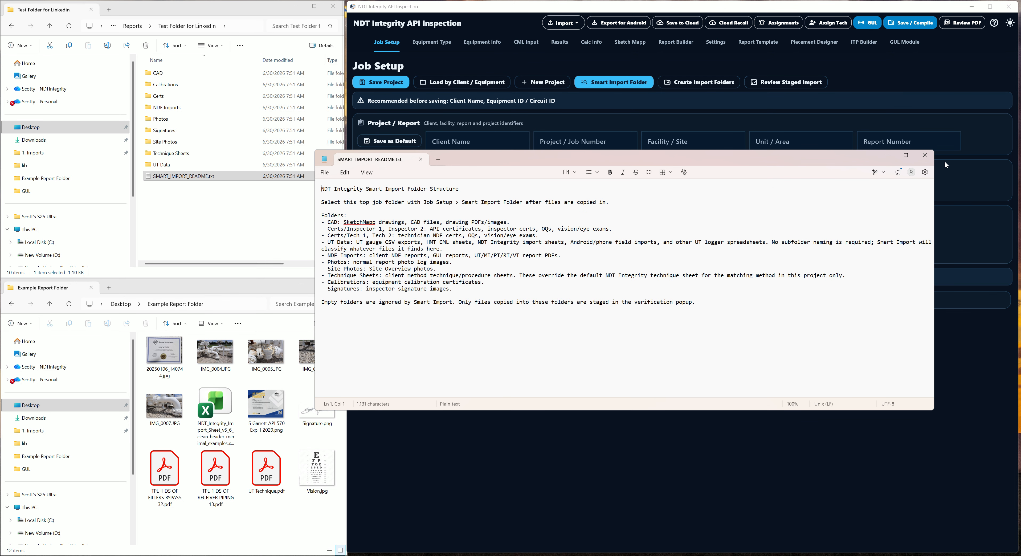
click(924, 156)
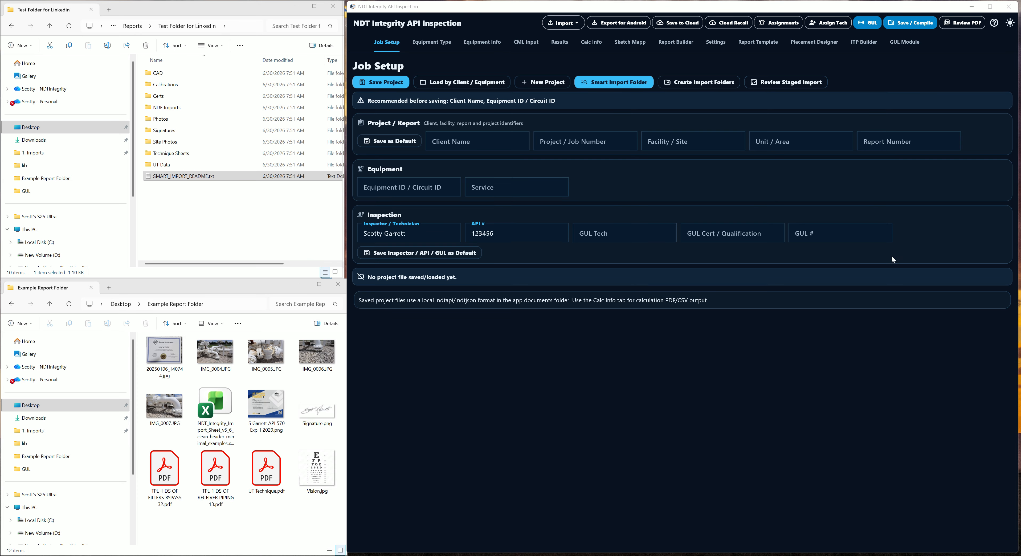
Move 20250106_140744.jpg and the API 570 certificate image from Example Report Folder into the Certs folder
click(176, 361)
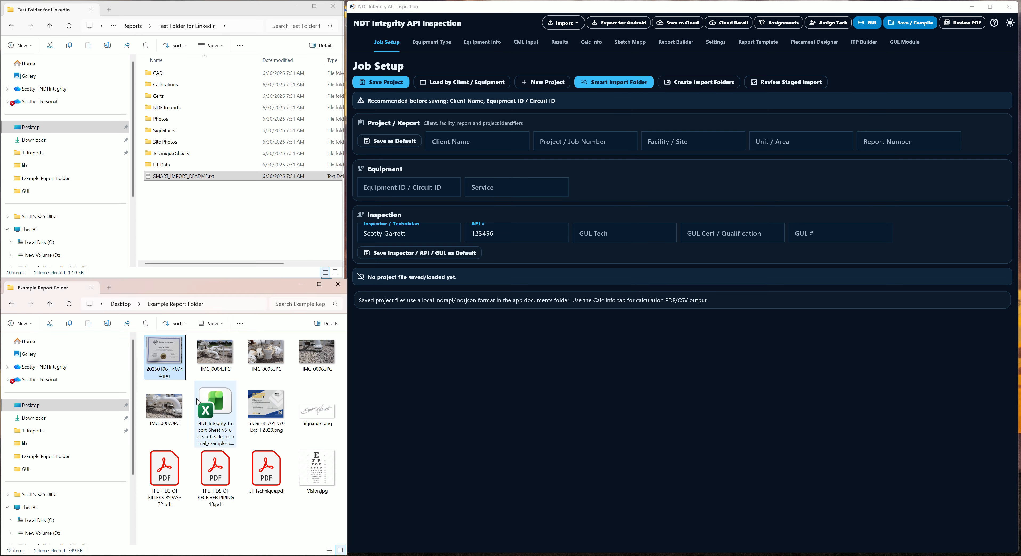
ctrl+click(263, 409)
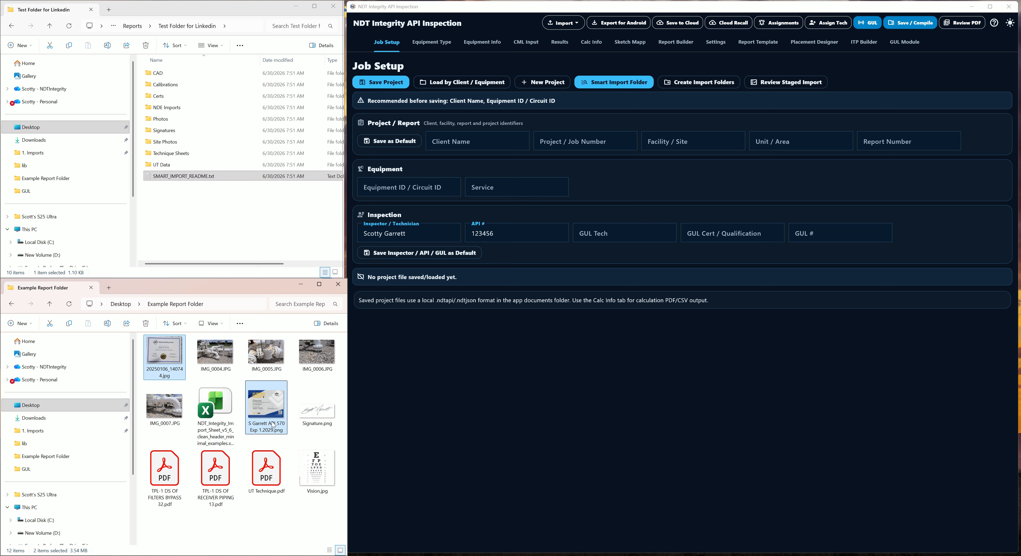
drag(272, 420, 222, 97)
Sort IMG_0005, IMG_0006 and IMG_0007 into Photos, IMG_0004 into Site Photos, and the NDT Integrity import sheet into UT Data
click(218, 354)
ctrl+click(316, 355)
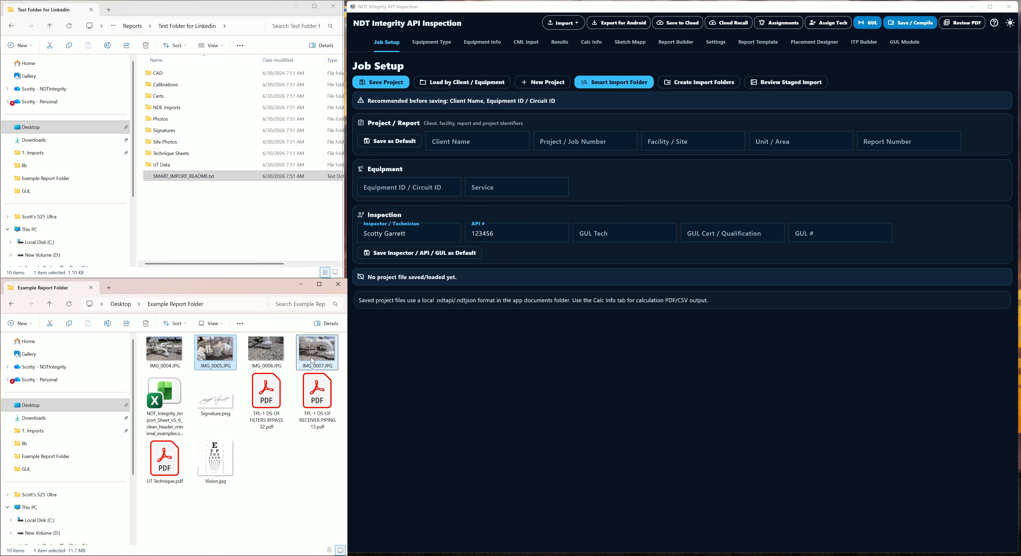
ctrl+click(273, 359)
drag(215, 351, 221, 120)
drag(171, 355, 220, 165)
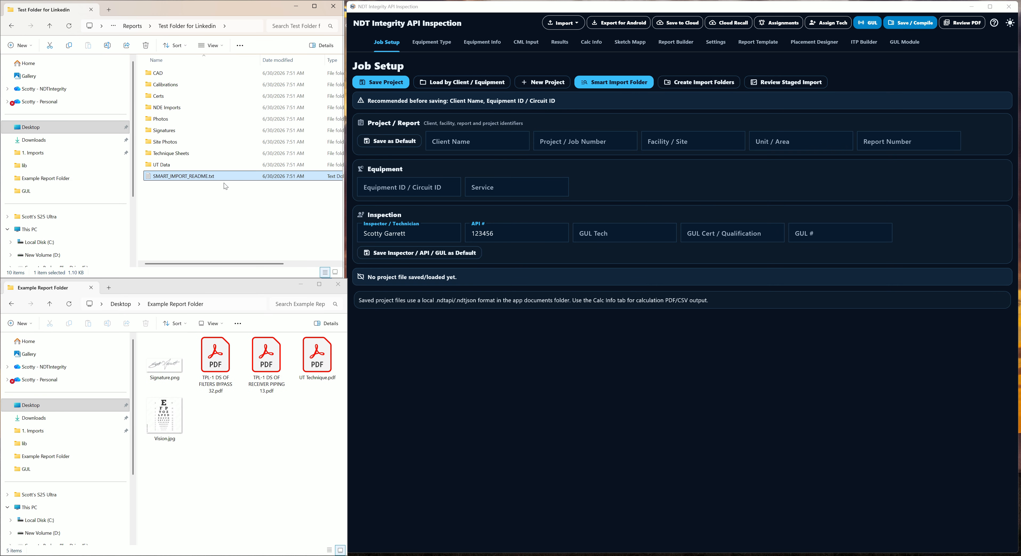
Move the two TPL-1 drawing PDFs, FILTERS BYPASS 32 and RECEIVER PIPING 13, into the CAD folder
click(228, 364)
shift+click(262, 365)
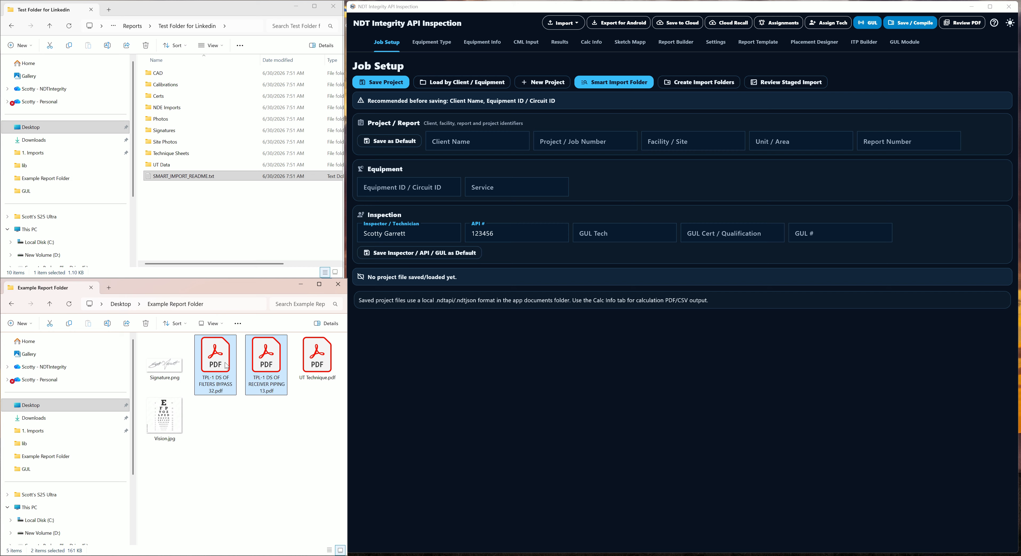
drag(222, 364, 196, 83)
Sort the remaining files: UT Technique.pdf into Technique Sheets, Vision.jpg into Certs, and Signature.png into Signatures
click(221, 371)
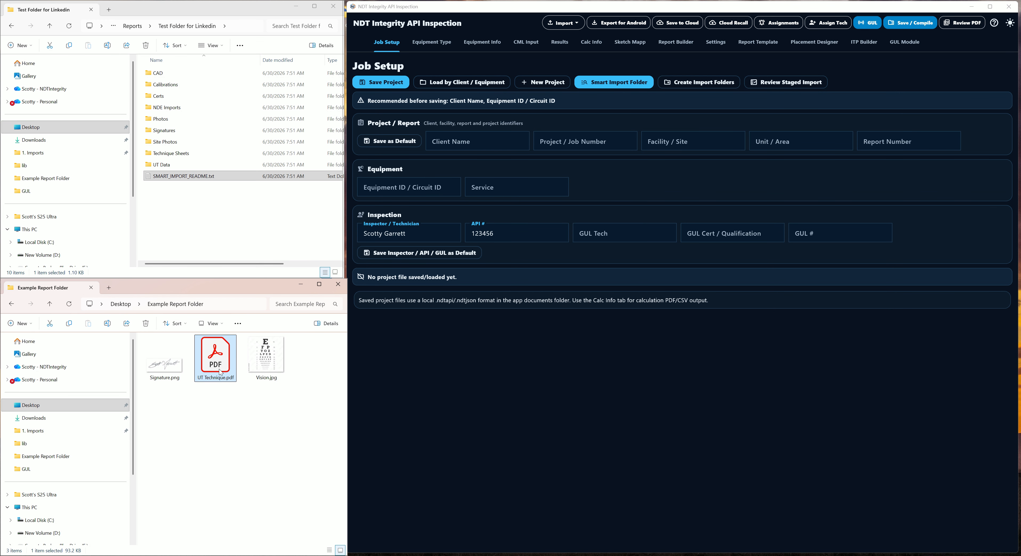
drag(220, 372, 200, 153)
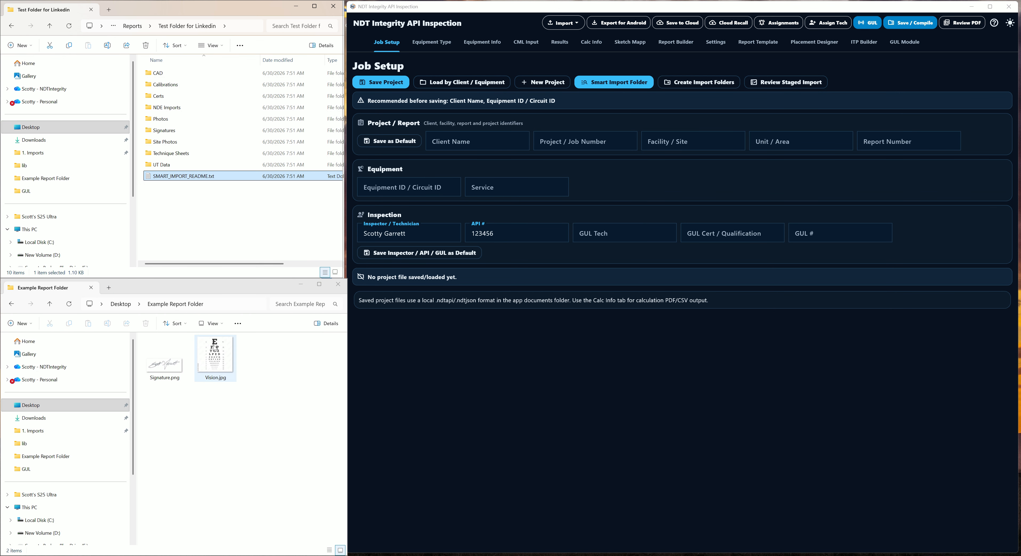
drag(215, 357, 211, 99)
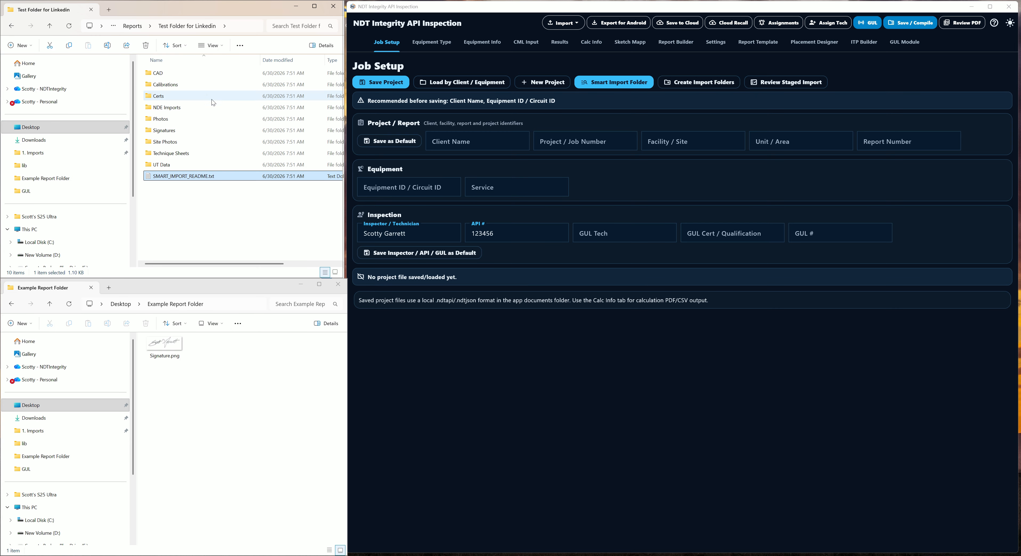
mouse_move(165, 345)
mouse_down()
mouse_move(254, 313)
mouse_move(244, 166)
mouse_move(228, 135)
mouse_move(238, 136)
mouse_up()
Restart NDT Integrity API Inspection and show it full screen
click(987, 15)
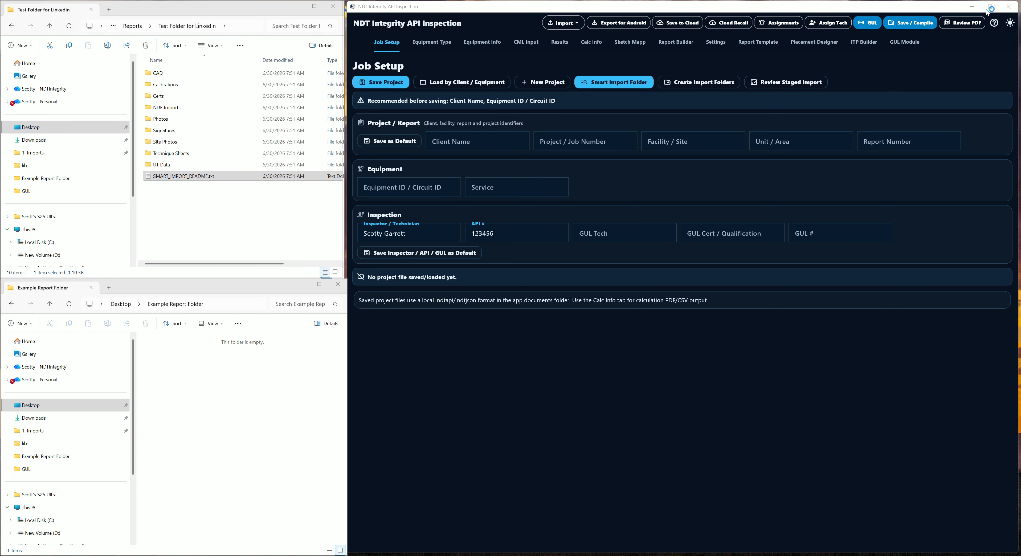
click(981, 11)
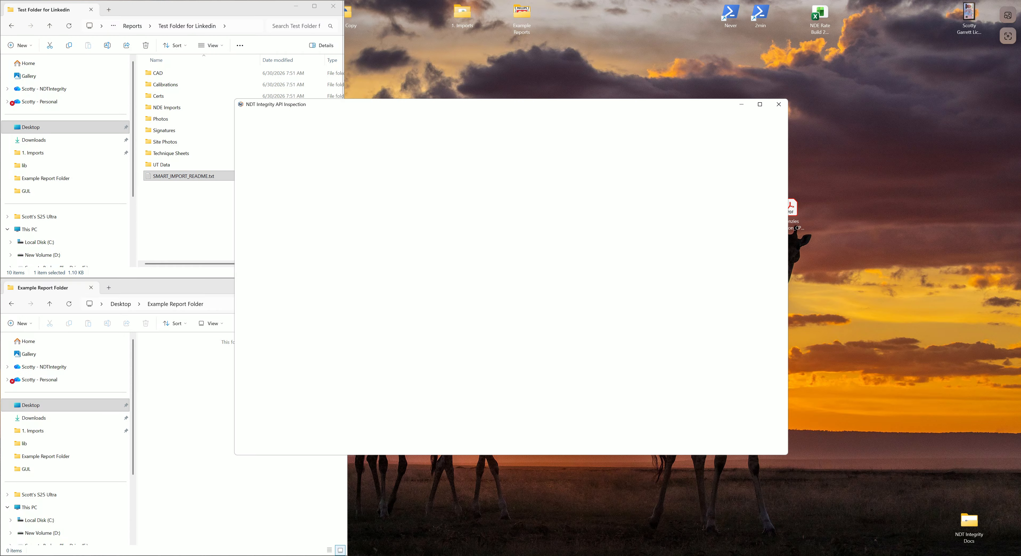
click(779, 104)
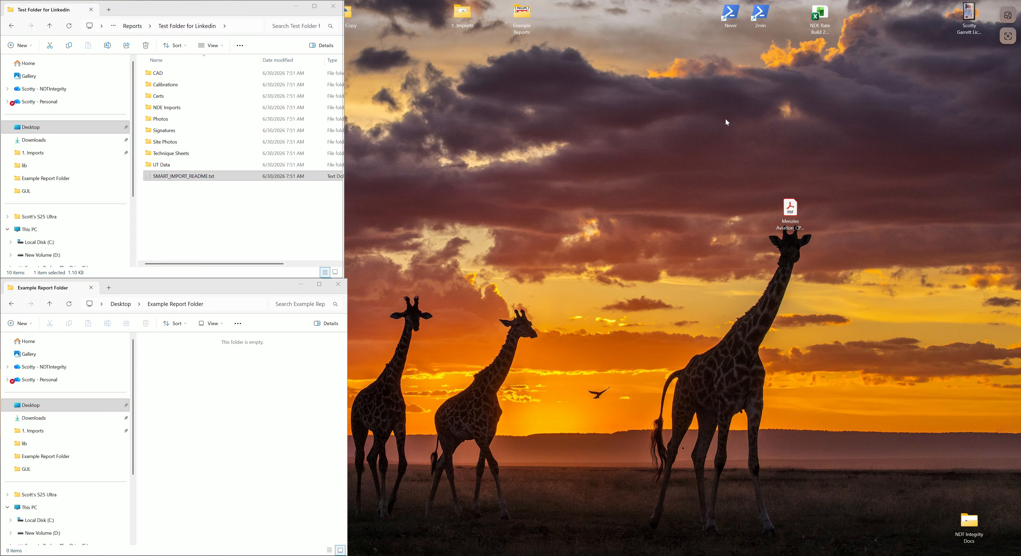
right_click(347, 555)
click(347, 533)
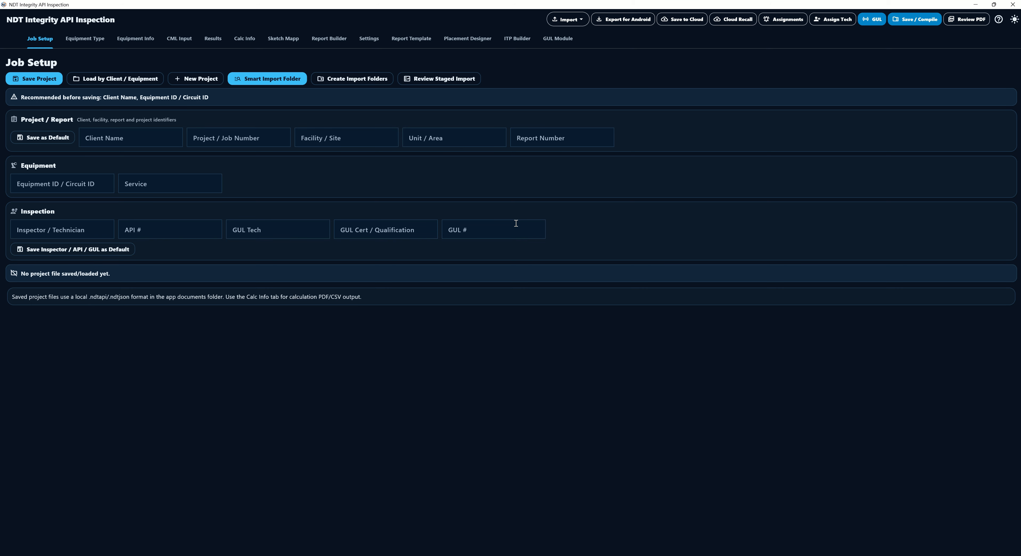
Run a Smart Import on the "Test Folder for Linkedin" job folder
click(275, 79)
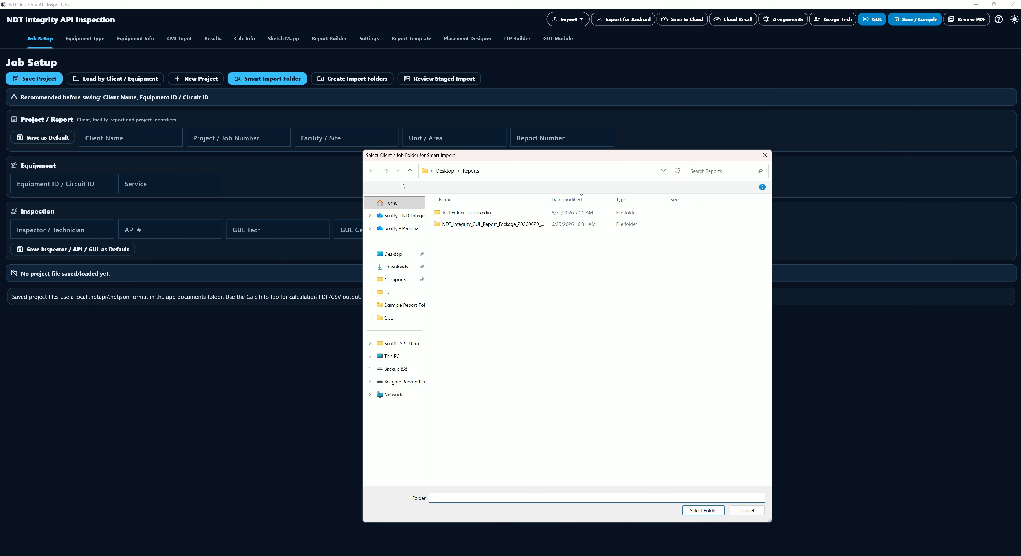
double_click(470, 212)
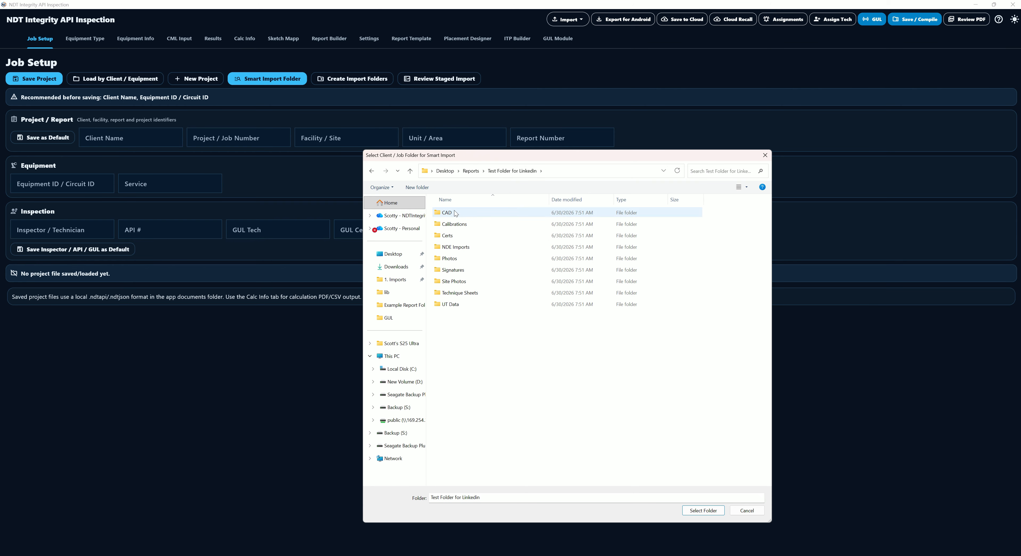
click(704, 511)
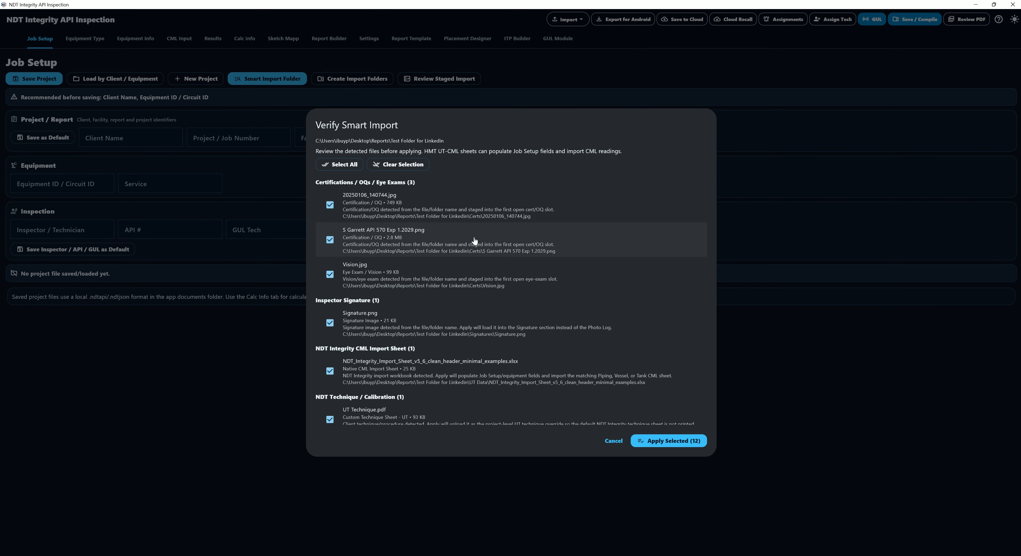
Check the detected Smart Import files, apply all of them, and import the CML sheet as Piping
scroll(483, 234, down, 10)
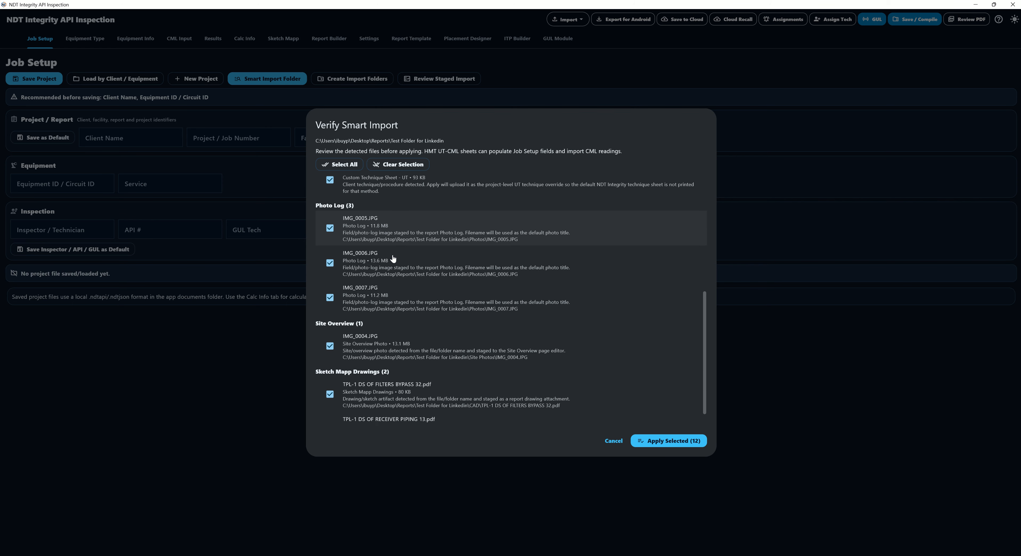
scroll(412, 319, up, 5)
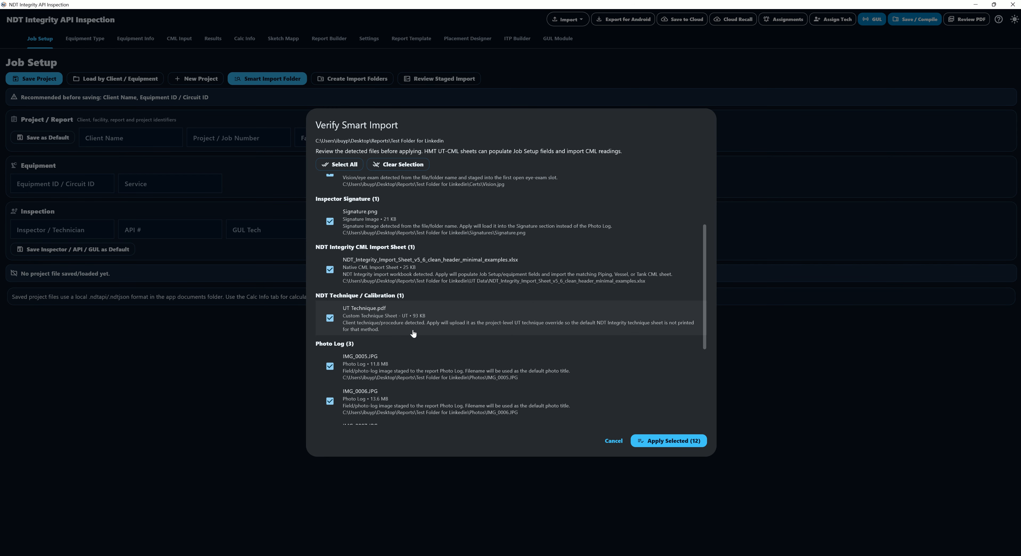
scroll(412, 318, up, 2)
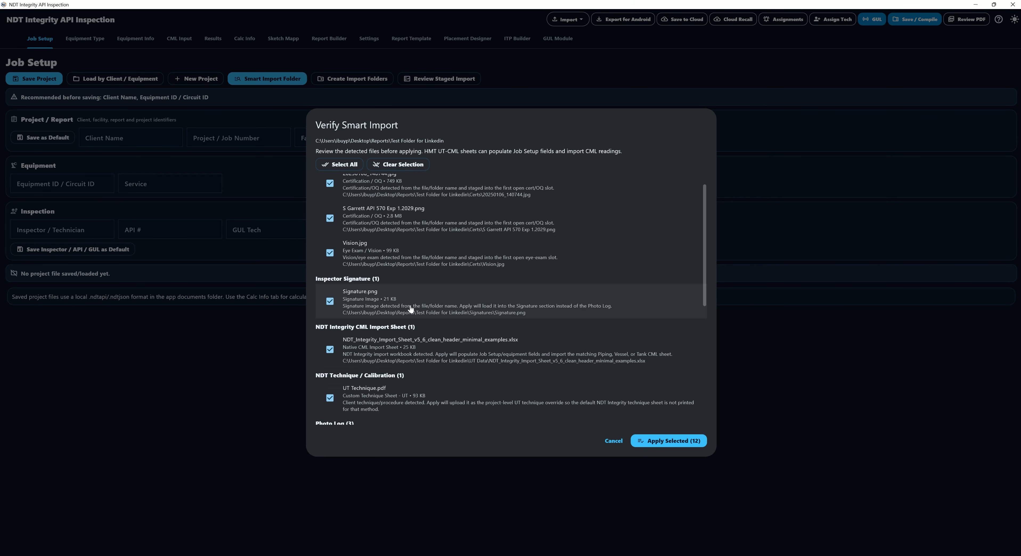
click(647, 443)
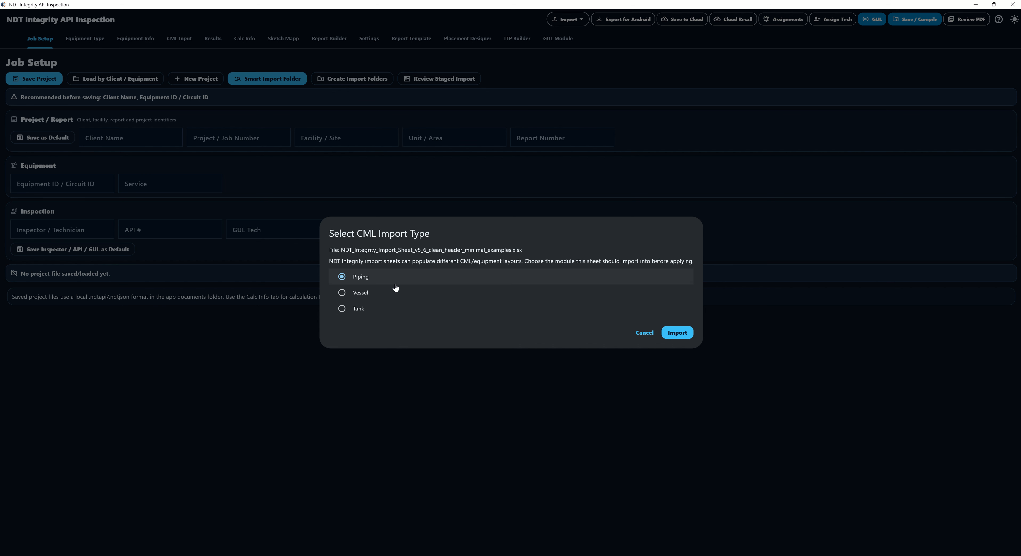
click(667, 334)
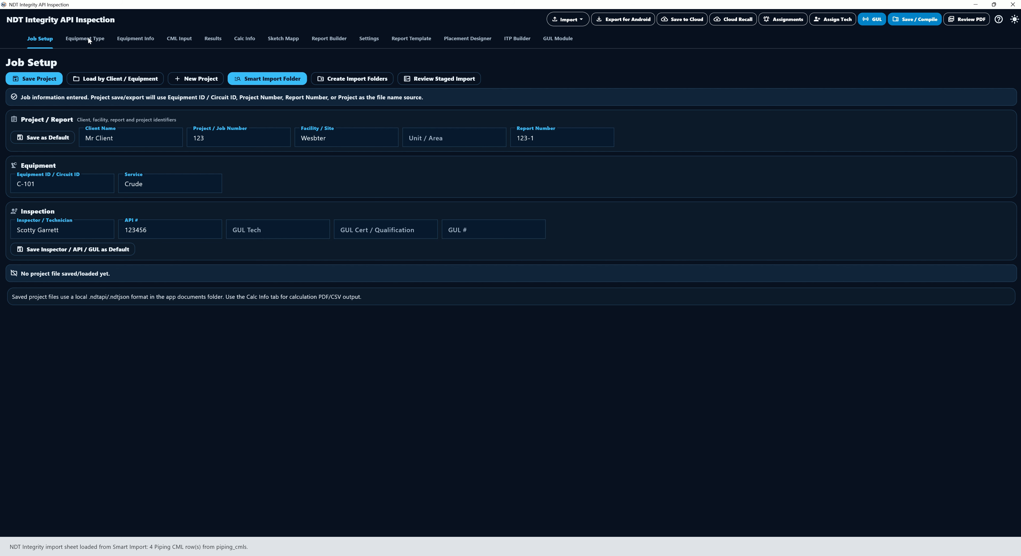
Review the imported piping equipment data, the logged CML grid and the calculated results
click(125, 40)
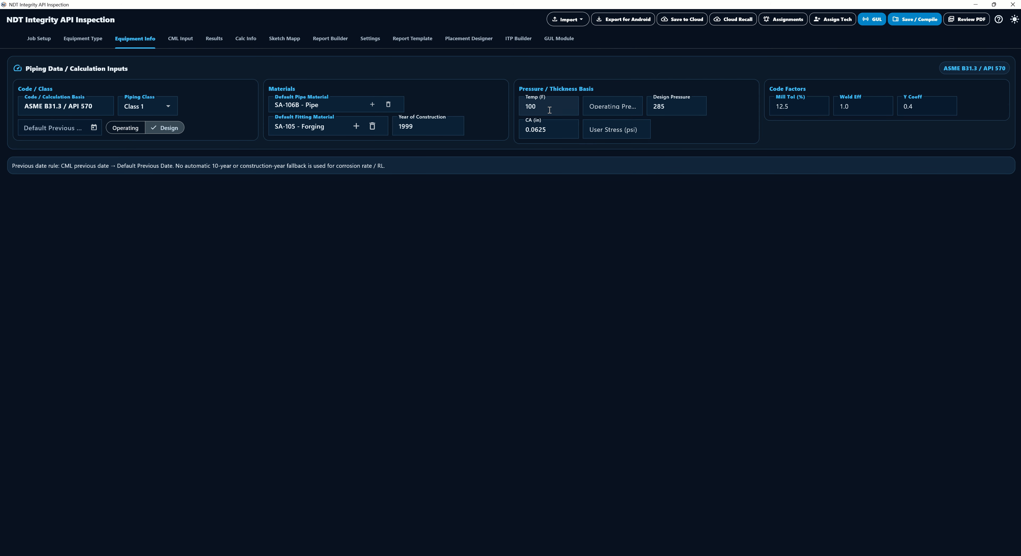
click(177, 40)
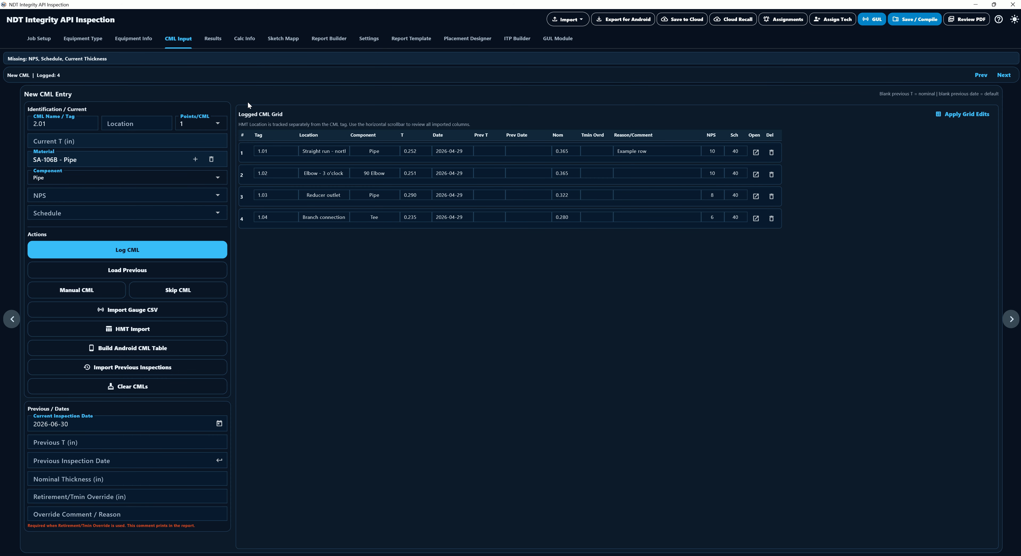
click(212, 38)
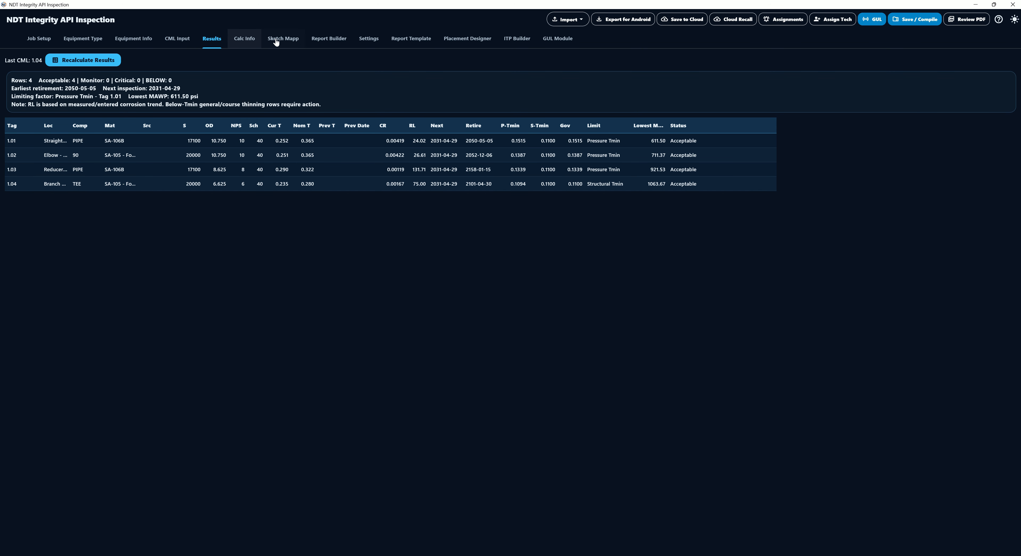
On the report's Site Overview page, move the IMG_0004 photo up beneath the text field and set its height to 50%
click(328, 38)
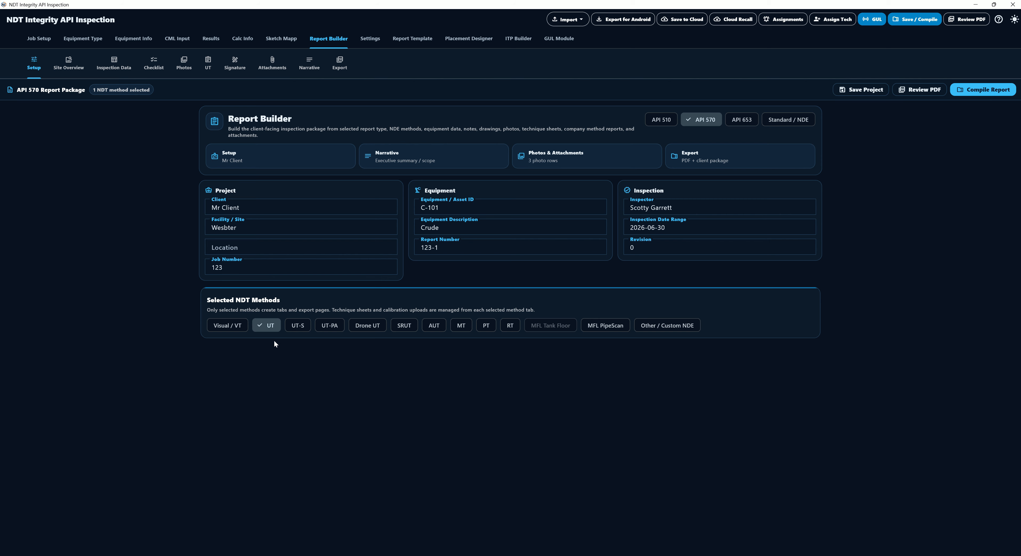
click(76, 73)
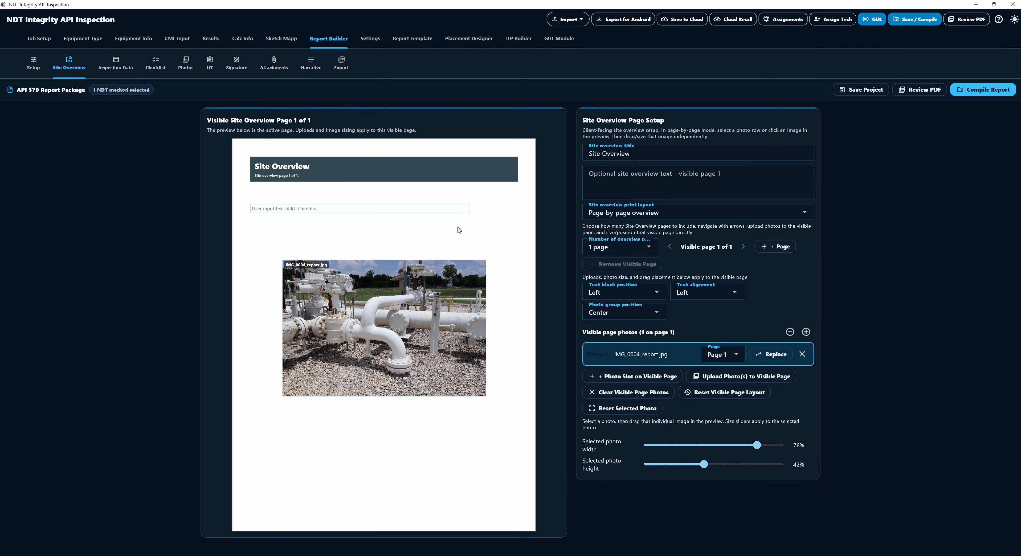
drag(416, 328, 424, 299)
mouse_move(704, 464)
mouse_down()
mouse_move(684, 464)
mouse_move(723, 464)
mouse_up()
drag(481, 369, 464, 357)
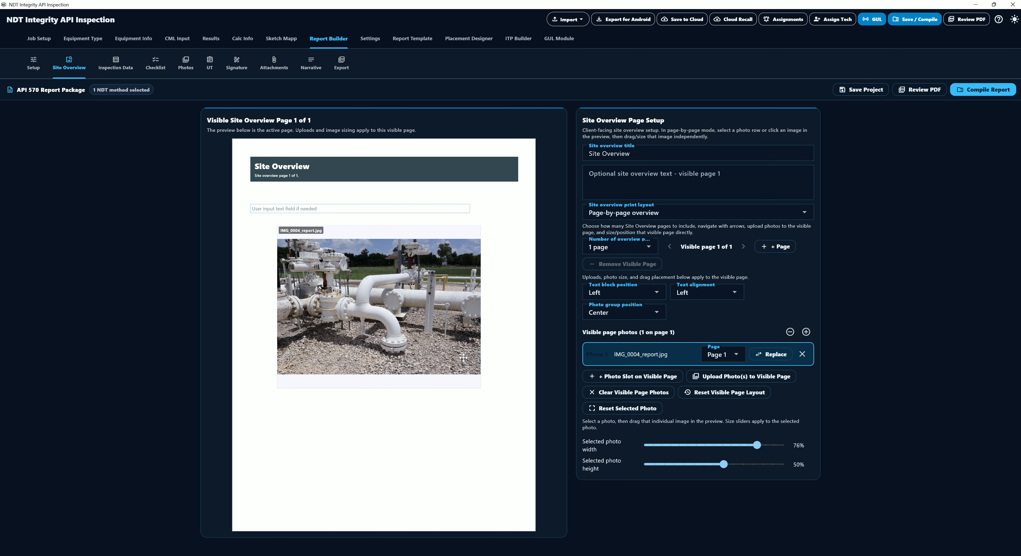
click(648, 246)
click(671, 250)
Check the report's piping inspection data and set every API 570 Checklist item to A (Acceptable)
click(119, 72)
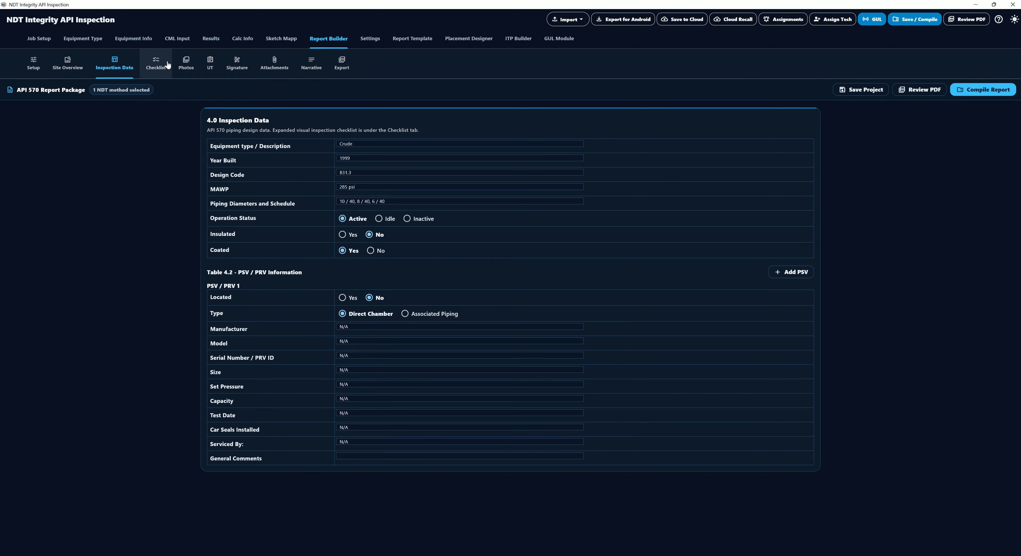
click(155, 63)
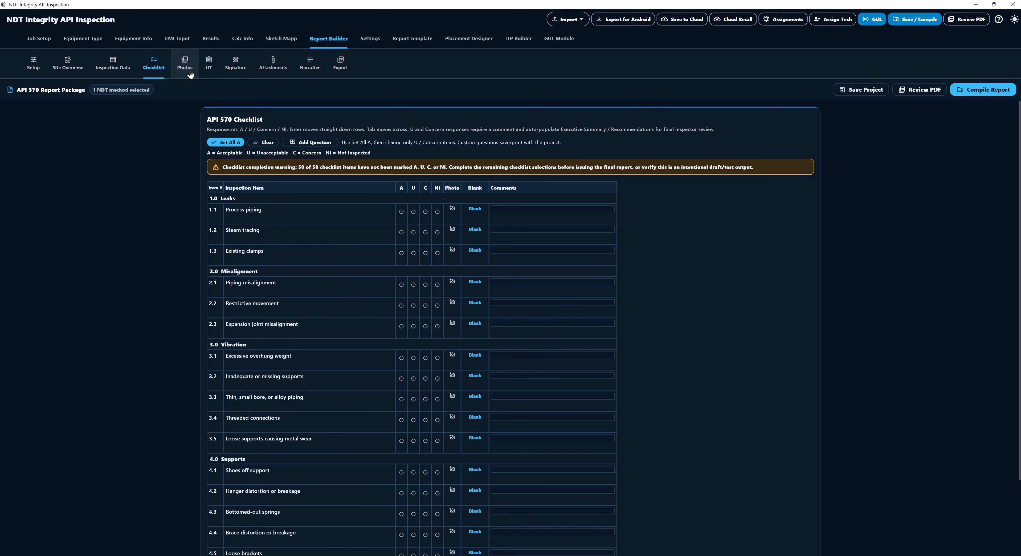
click(239, 143)
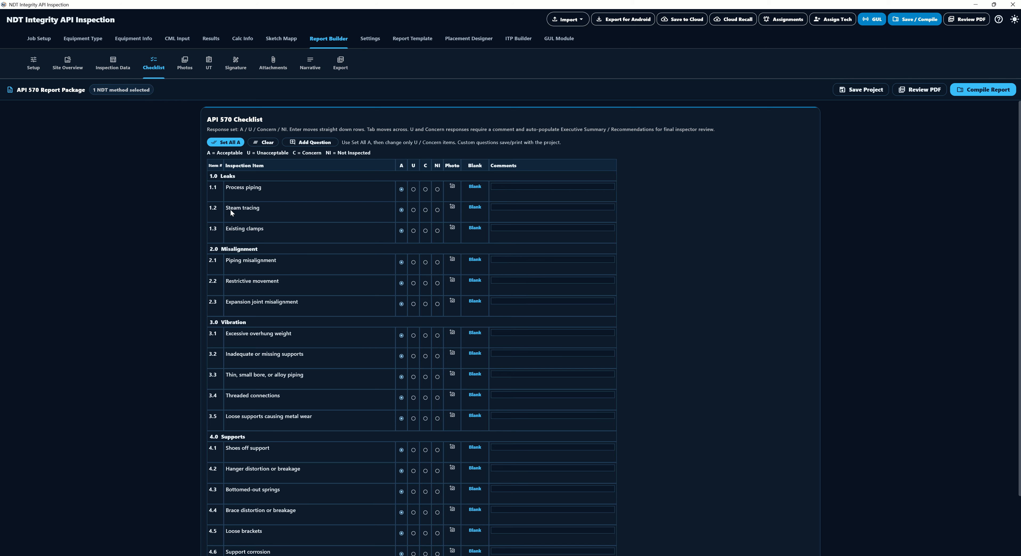
Mark checklist item 3.1 Excessive overhung weight as U and attach IMG_0005.JPG and IMG_0006.JPG from the Photos folder to it
scroll(443, 212, down, 2)
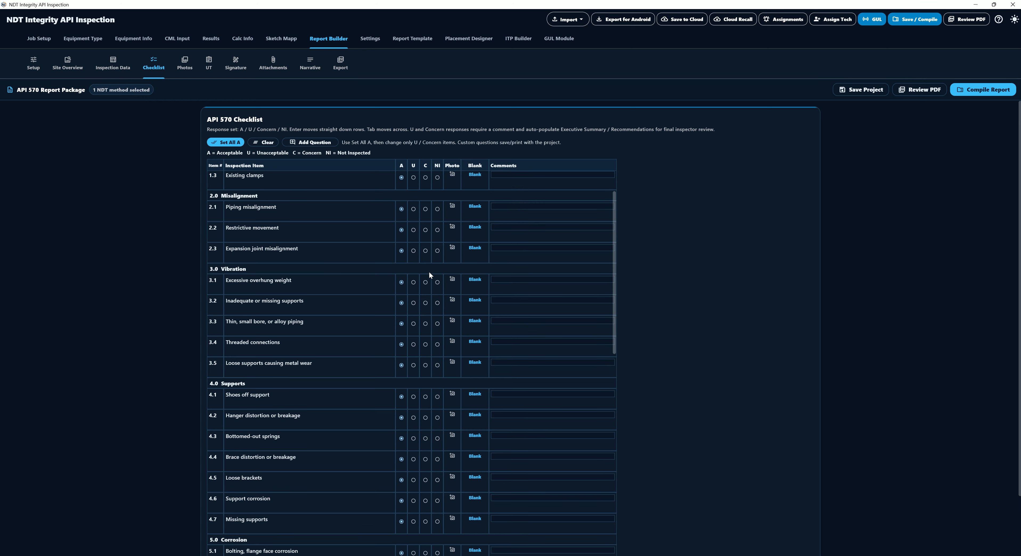
click(412, 282)
click(436, 307)
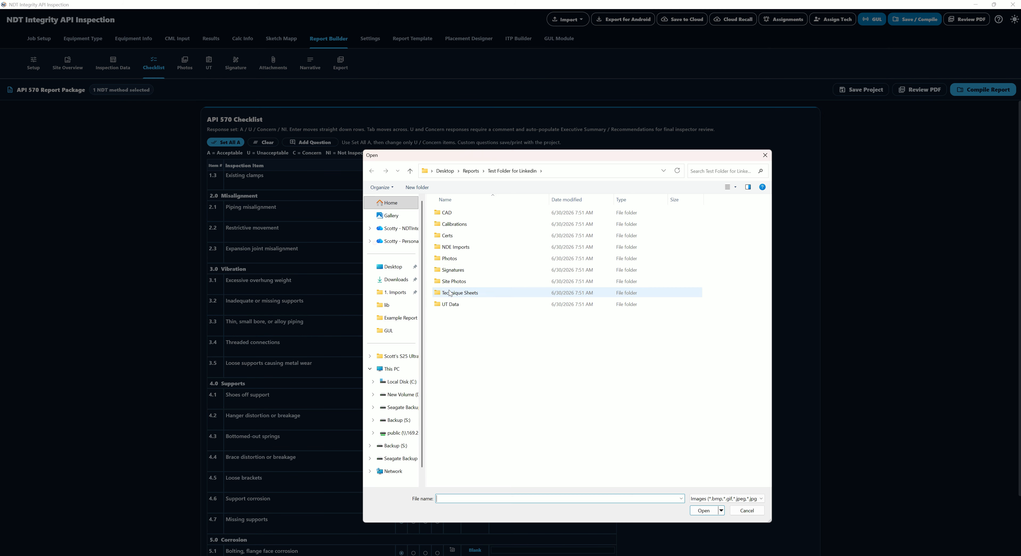
double_click(477, 256)
click(468, 236)
ctrl+click(487, 235)
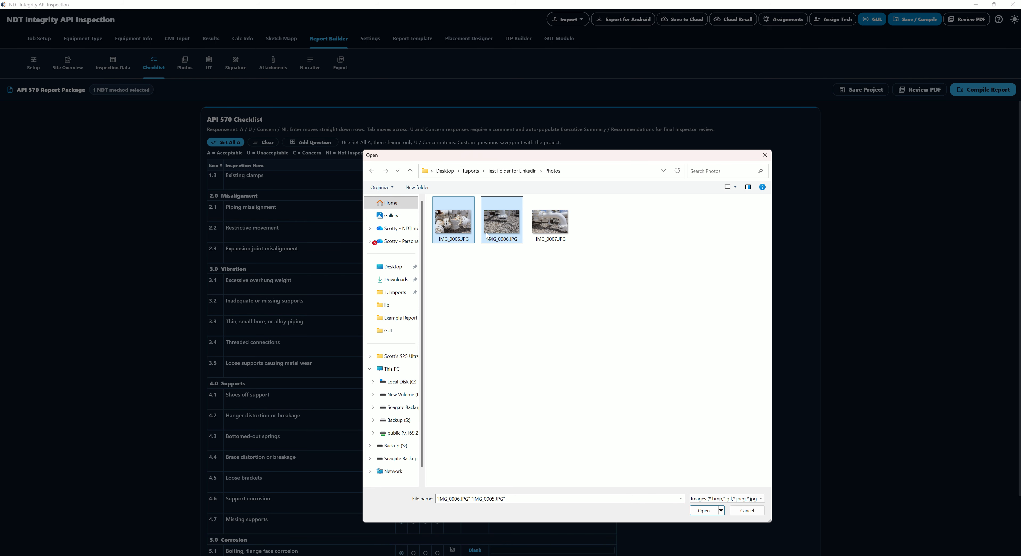
click(702, 513)
click(568, 338)
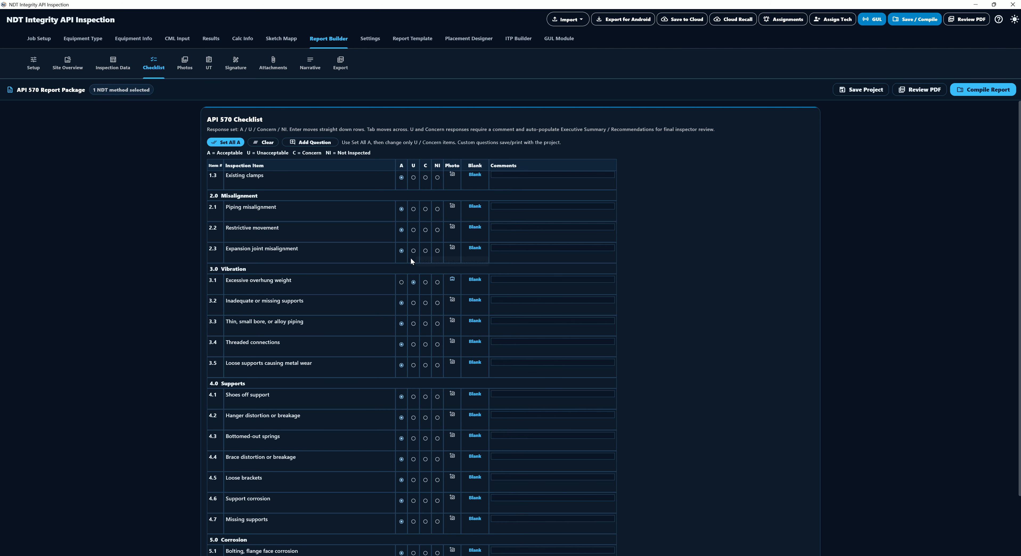
Reorder the Photo Log so the two Checklist 3.1 photos come first, ahead of the general photos
click(185, 73)
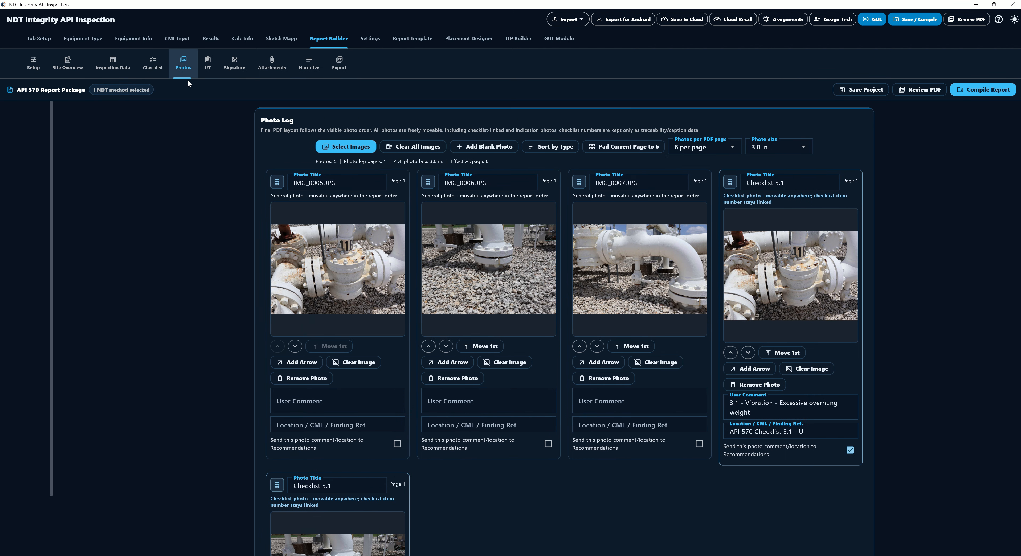
scroll(485, 364, down, 2)
scroll(707, 363, down, 1)
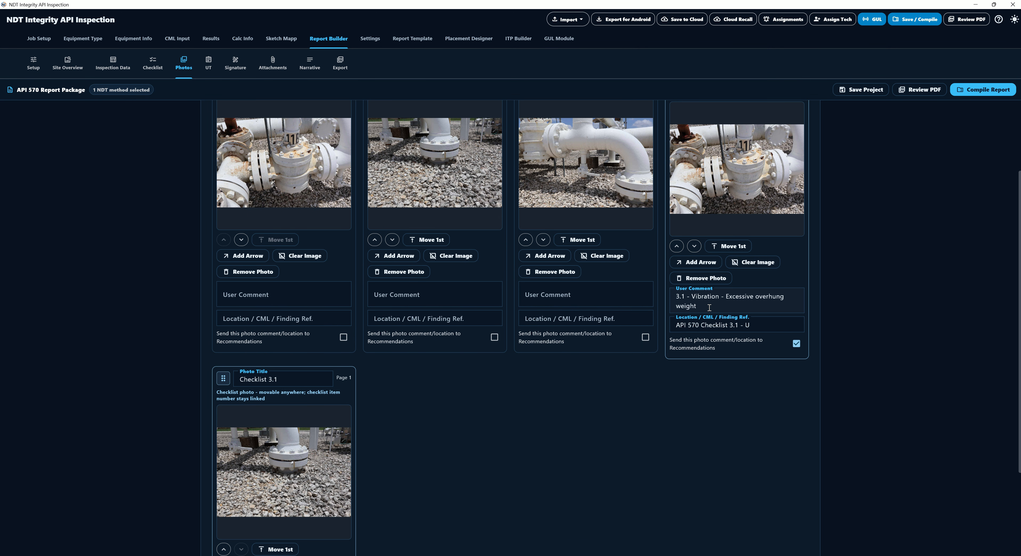
scroll(410, 460, up, 2)
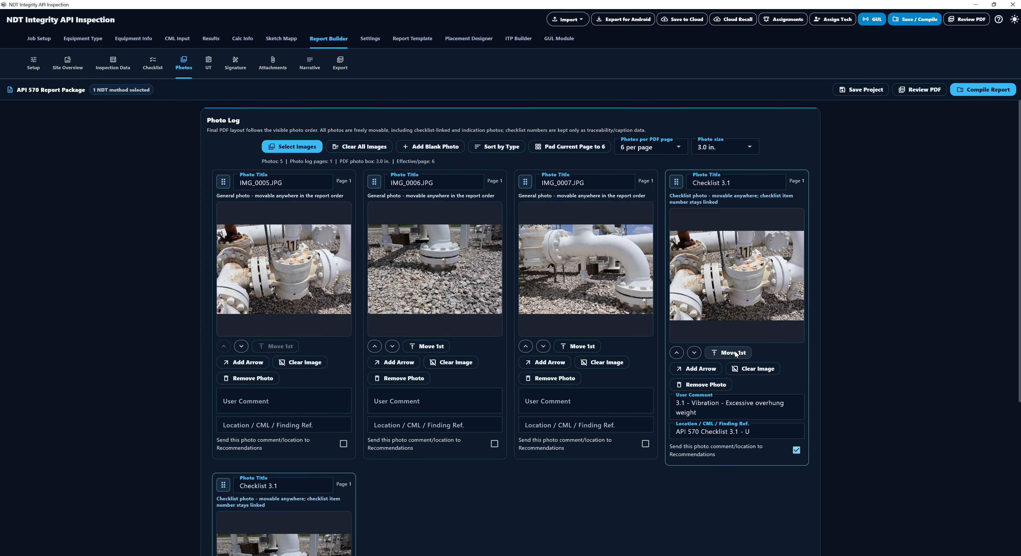
click(729, 353)
scroll(464, 416, down, 2)
drag(224, 406, 374, 142)
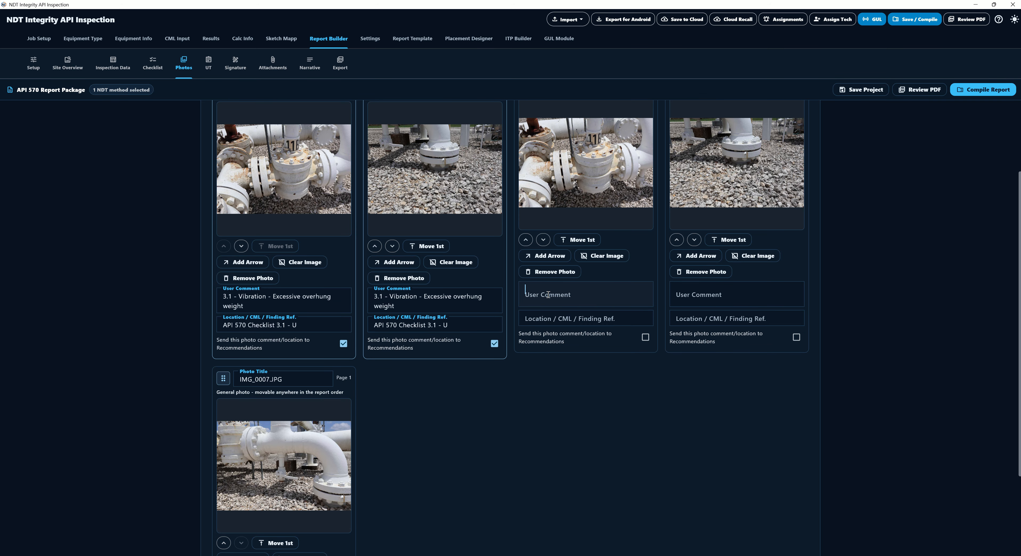
click(583, 294)
scroll(562, 179, up, 2)
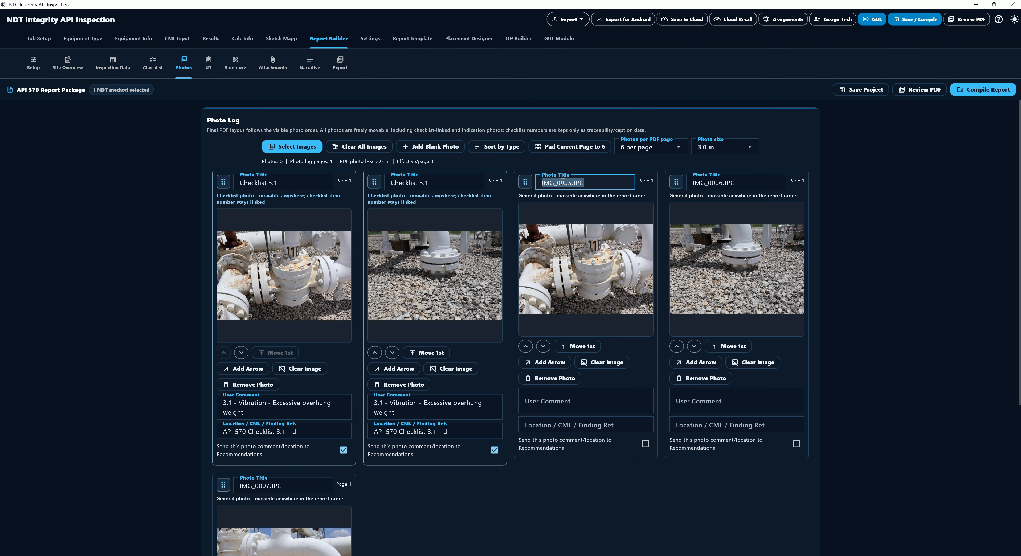
scroll(583, 310, down, 3)
scroll(583, 314, up, 3)
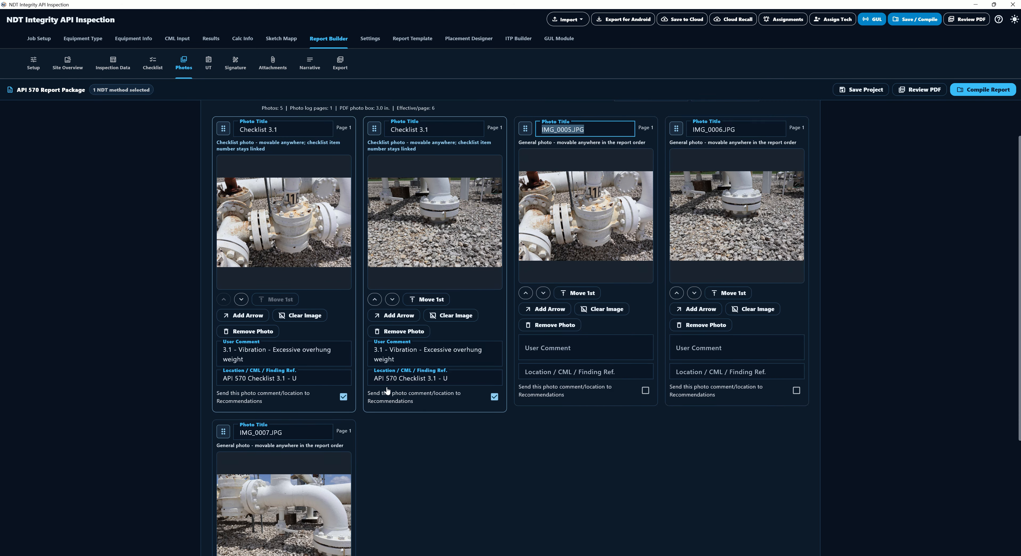
Review the UT technique sheet and its attachments, the inspector signature, and the uploaded certifications and eye exams
click(212, 70)
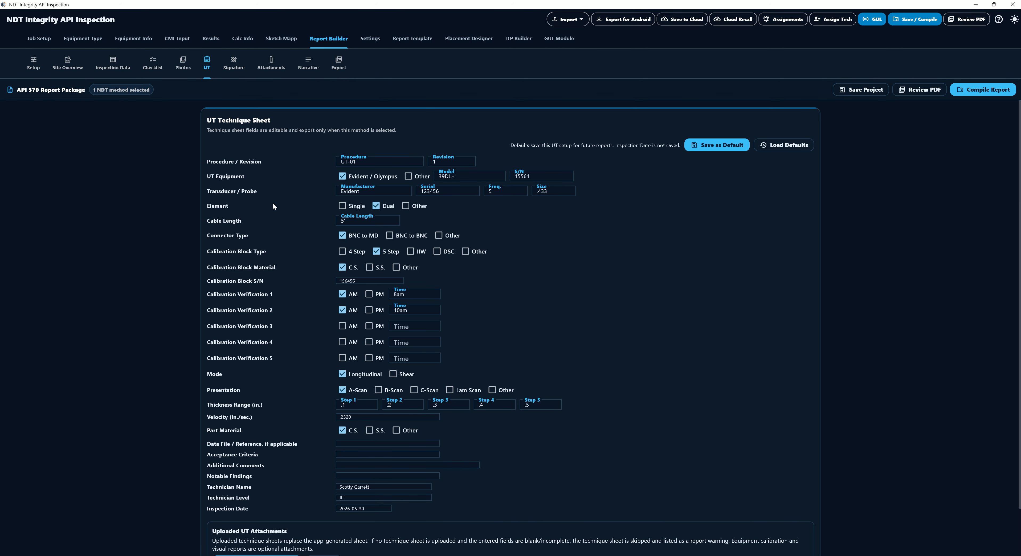
scroll(240, 237, down, 1)
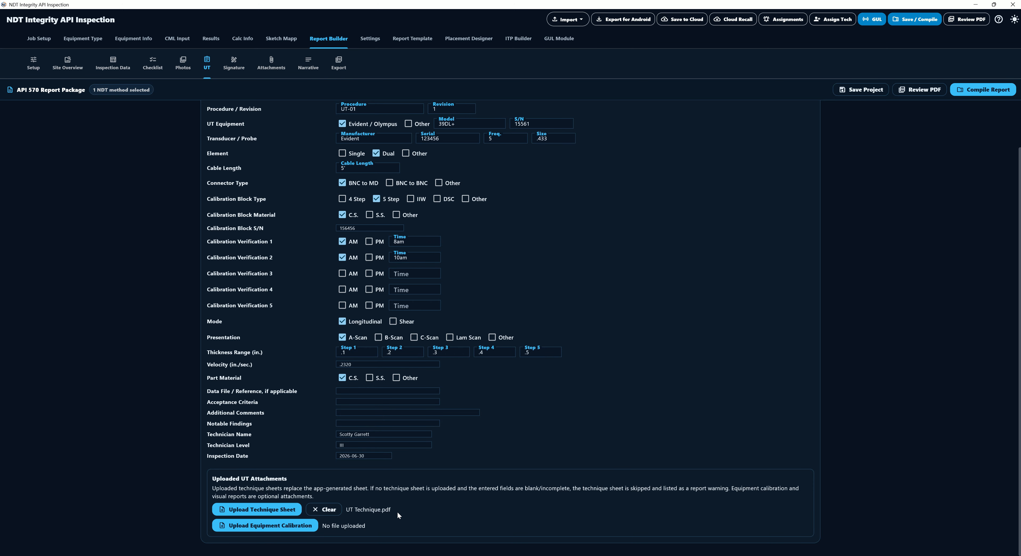
scroll(381, 475, up, 1)
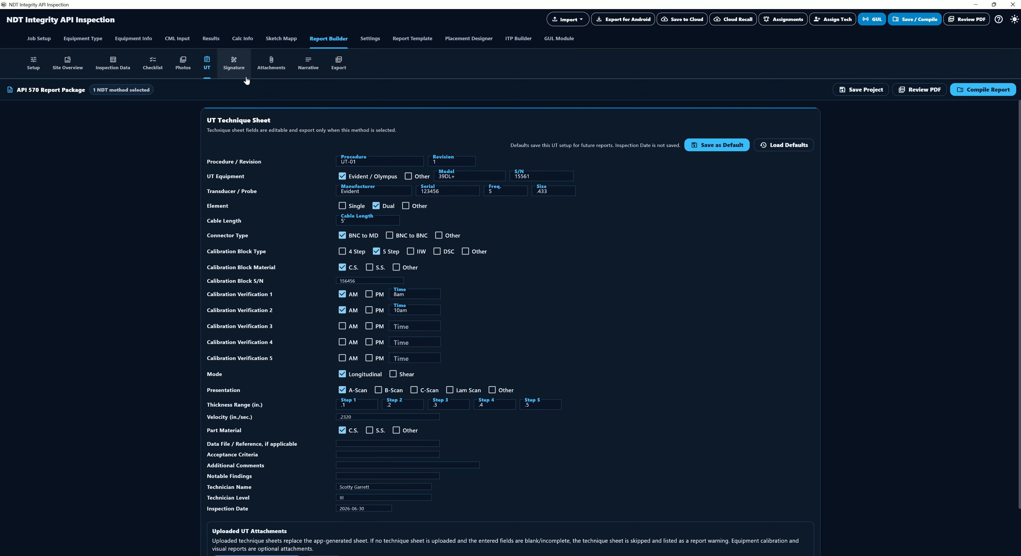
click(234, 64)
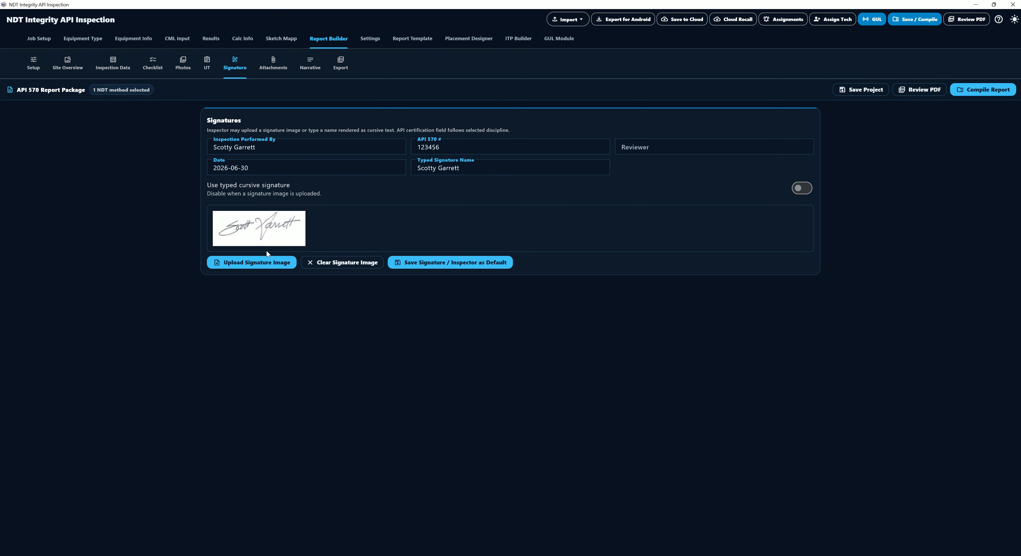
click(259, 73)
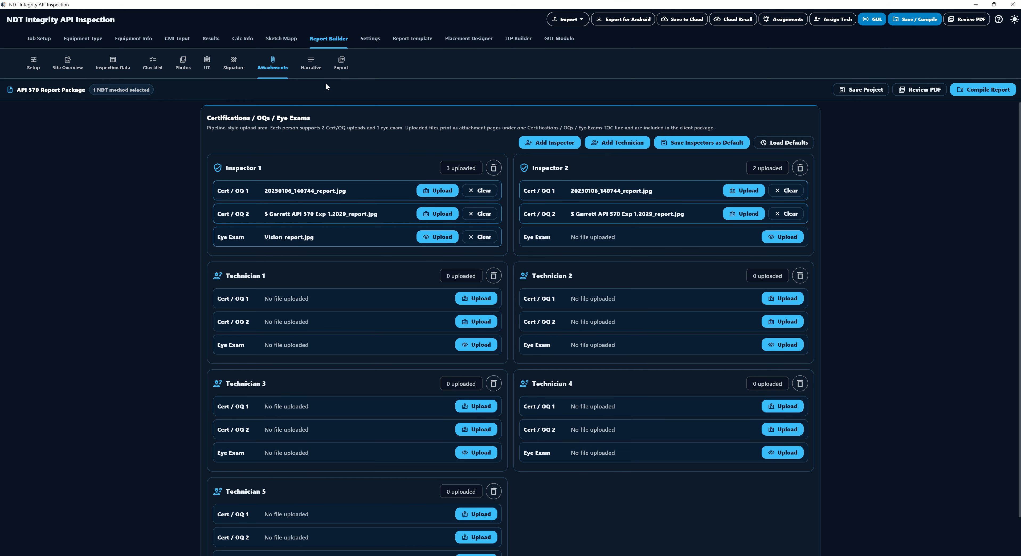
Add the sample text "fghdfg" at the end of the Executive Summary and Recommendations narrative
click(311, 64)
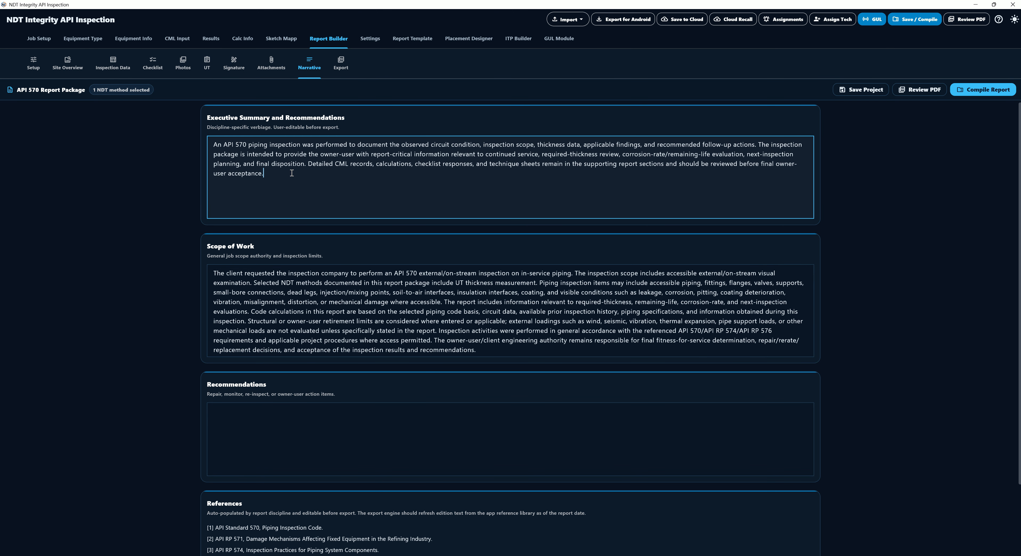
text(fghdfg)
drag(361, 154, 438, 152)
click(462, 200)
Start an NDE / API / GUL report attachment for the export with the GUL Report header and browse to the Reports folder
click(341, 66)
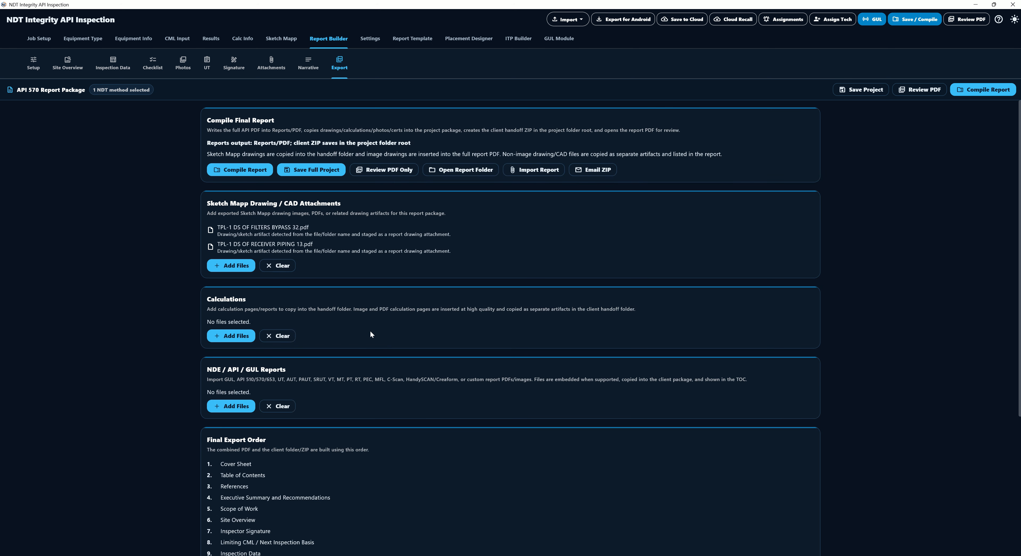
scroll(371, 324, down, 2)
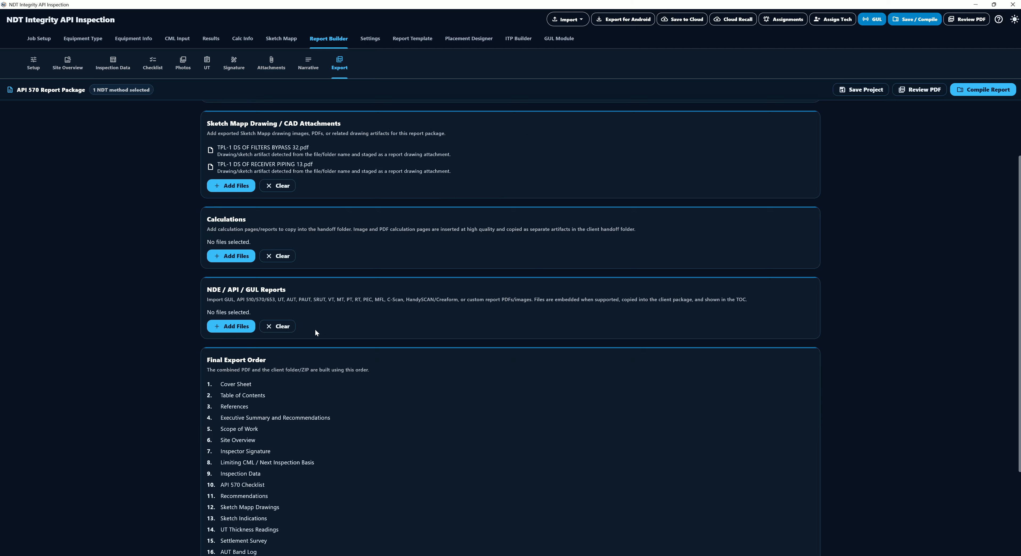
scroll(321, 326, up, 2)
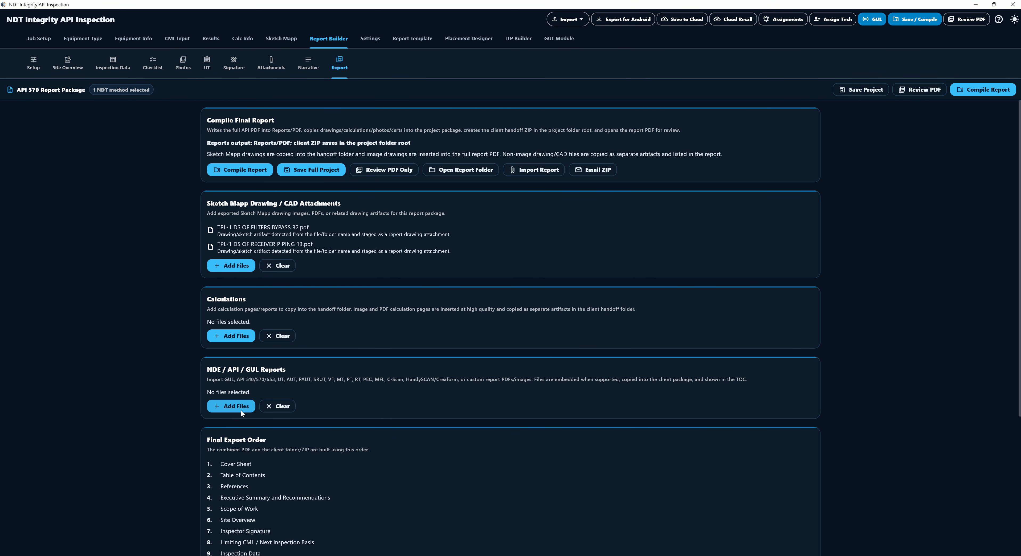
click(238, 406)
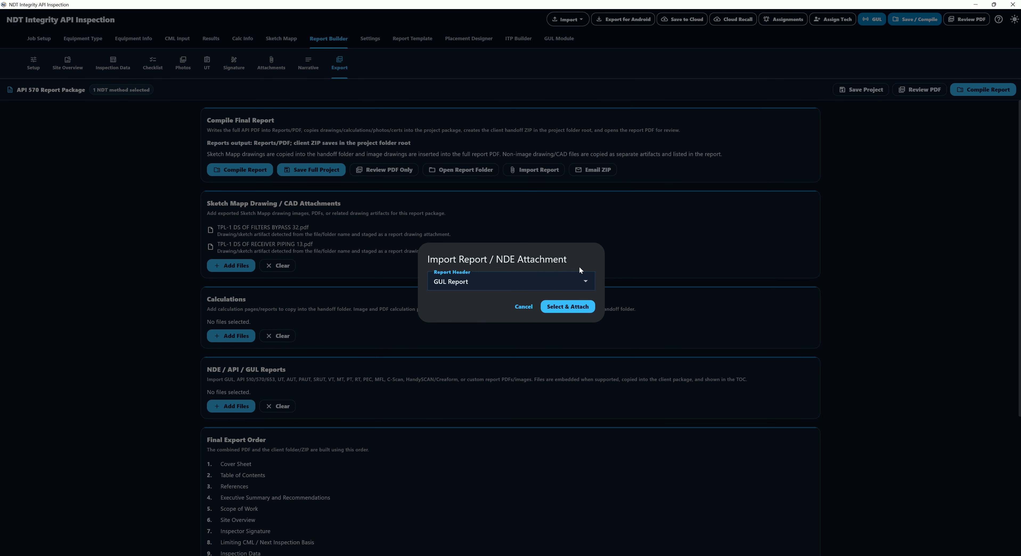
click(476, 282)
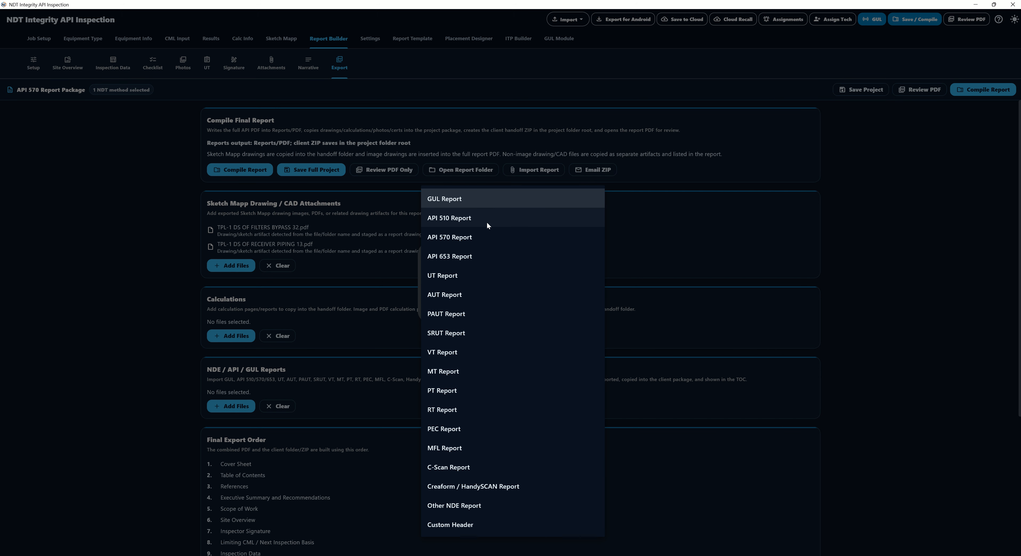
click(480, 194)
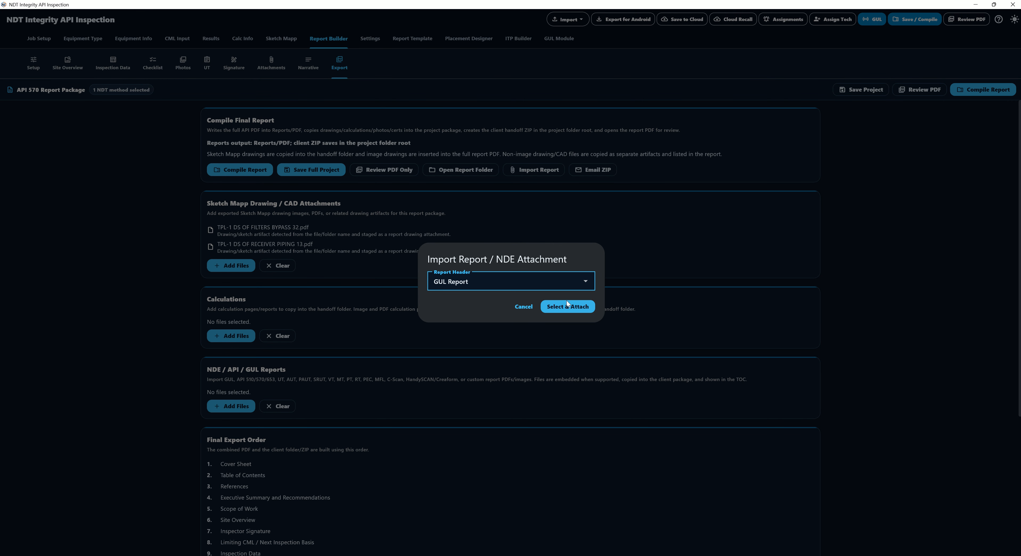
click(569, 308)
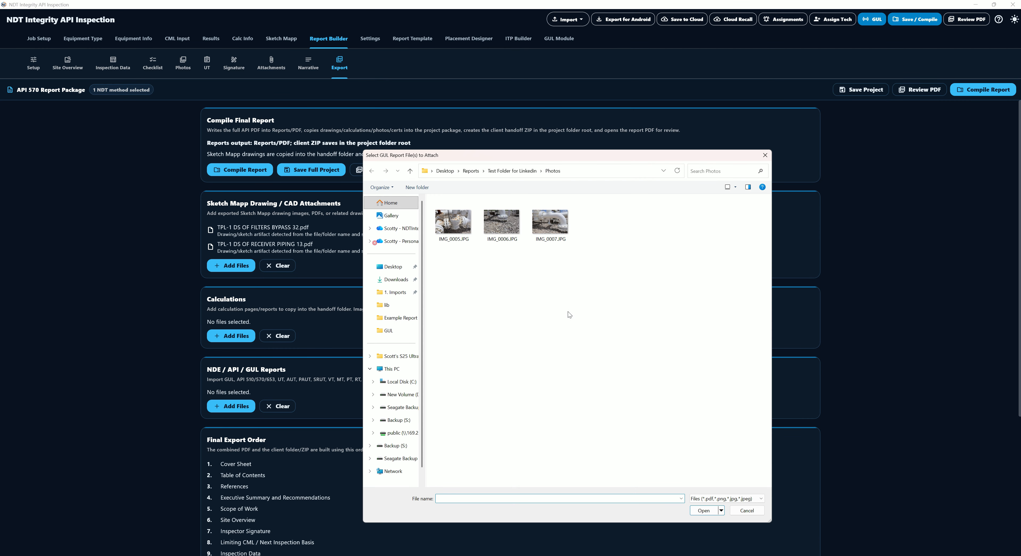
click(504, 172)
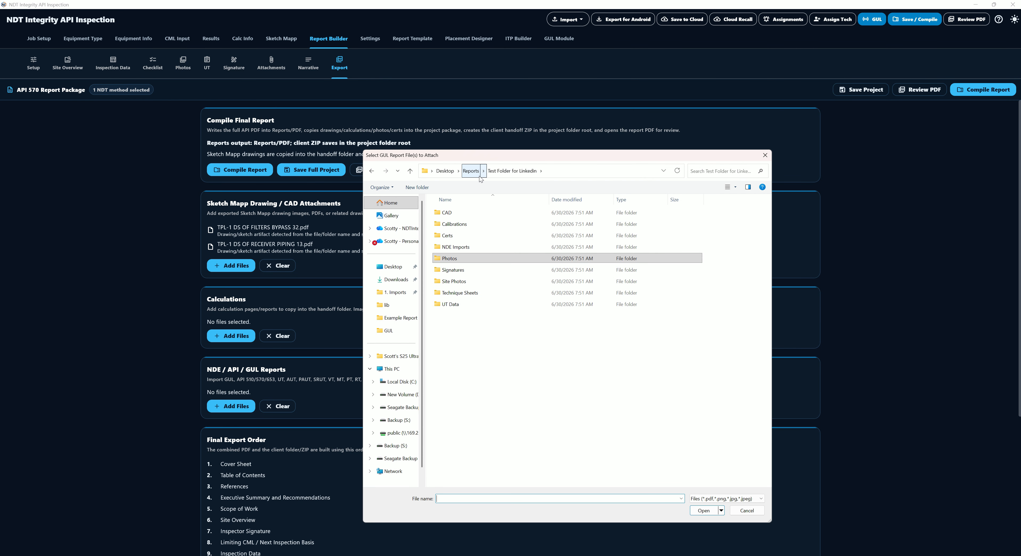
click(470, 173)
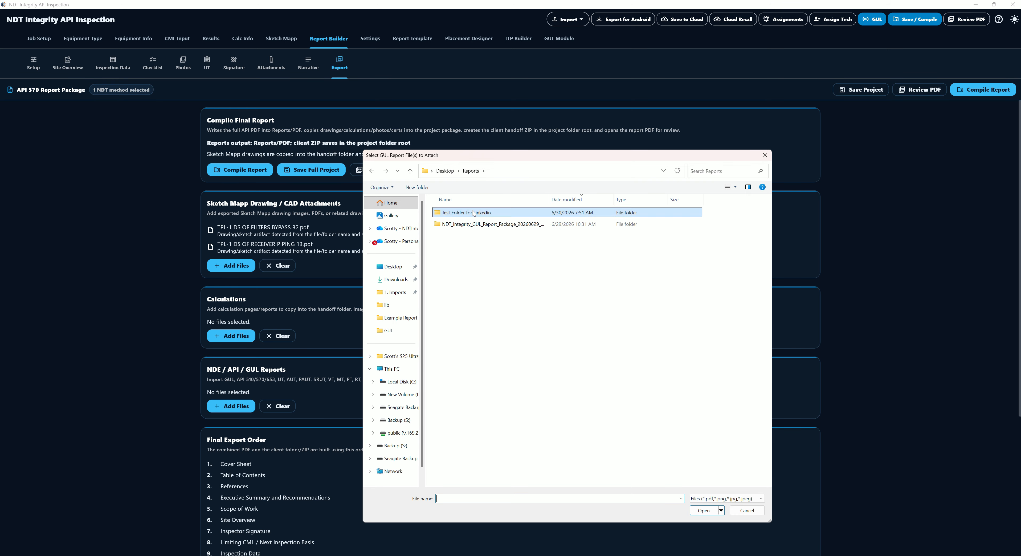
double_click(474, 213)
click(476, 243)
double_click(476, 243)
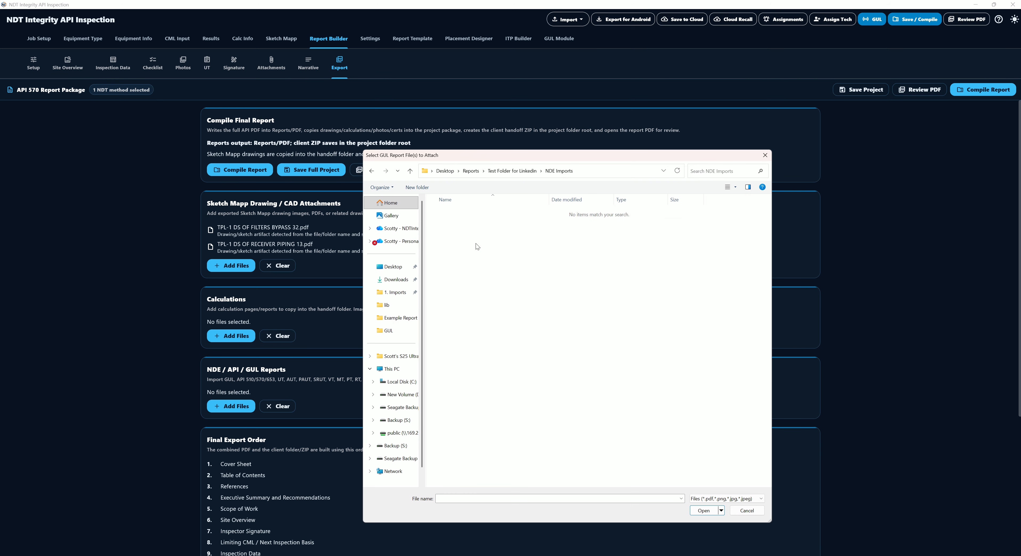
key(alt+Left)
key(alt+Left)
Attach the 10in T2 Line and 10in SLK Line GUL report PDF from the NDT_Integrity_GUL_Report_Package's GUL Report folder
double_click(476, 224)
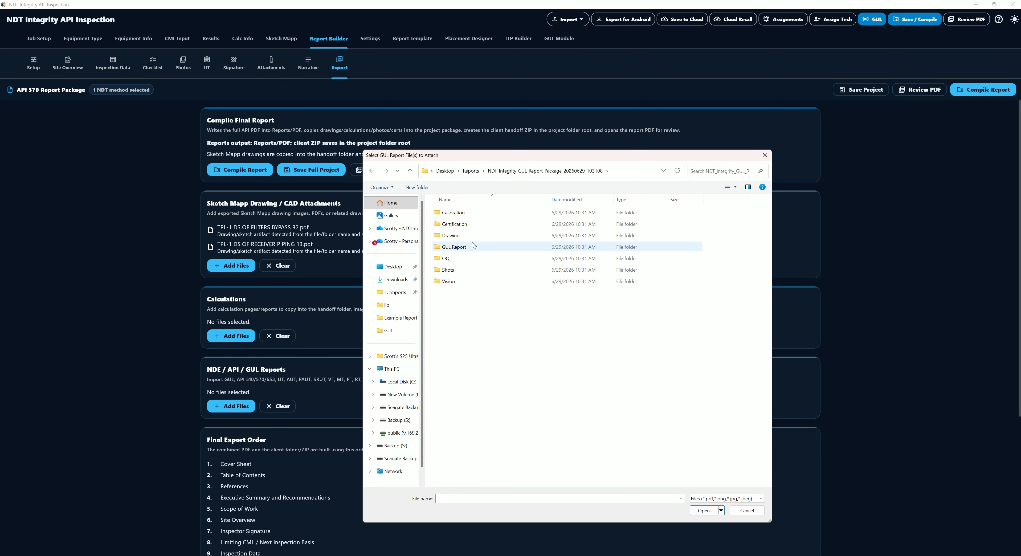
double_click(472, 246)
double_click(470, 212)
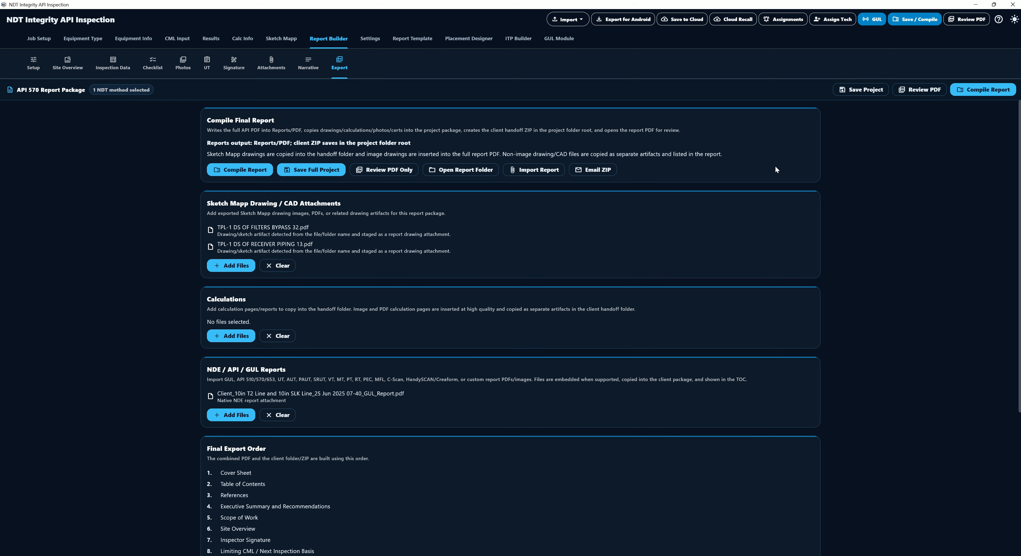
Compile the report, switch to File Explorer, and check the Mr-Client-Wesbter-C-101 project folder and its Reports subfolder
click(944, 90)
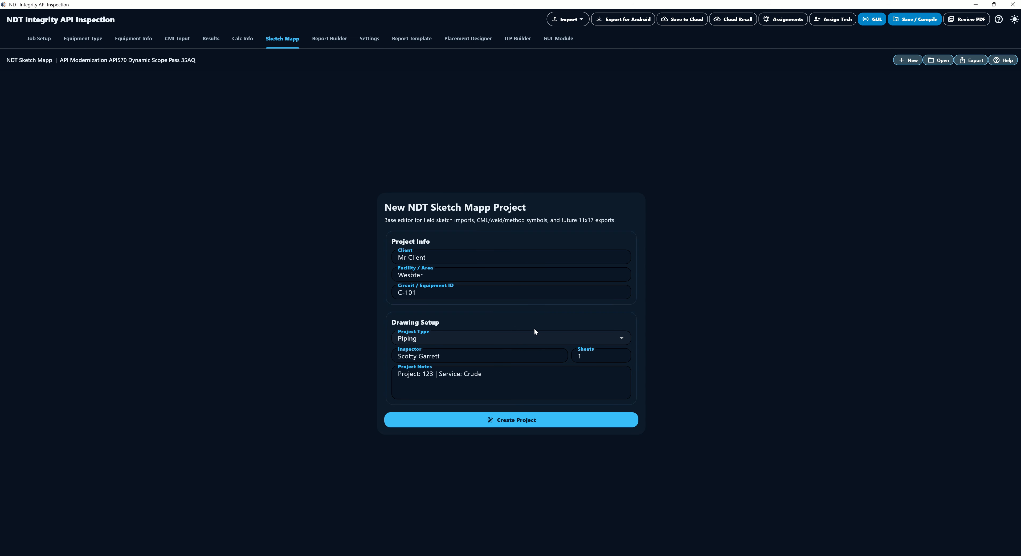
mouse_move(189, 555)
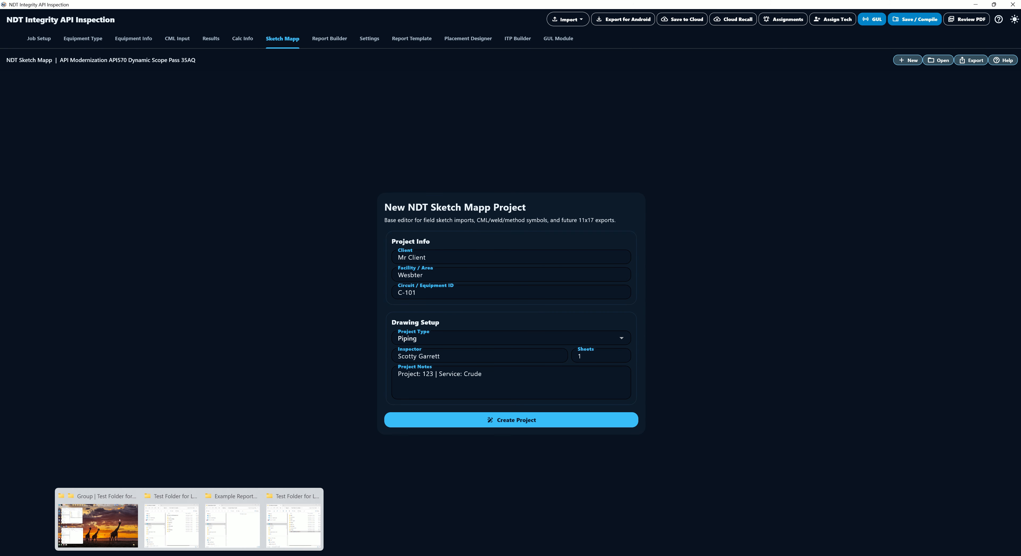
click(294, 525)
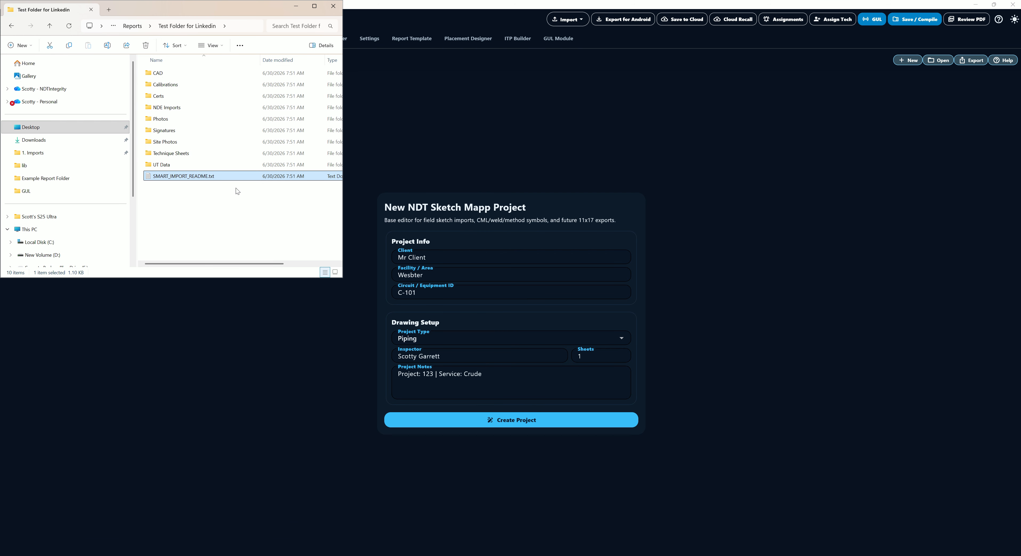
key(alt+Left)
click(181, 73)
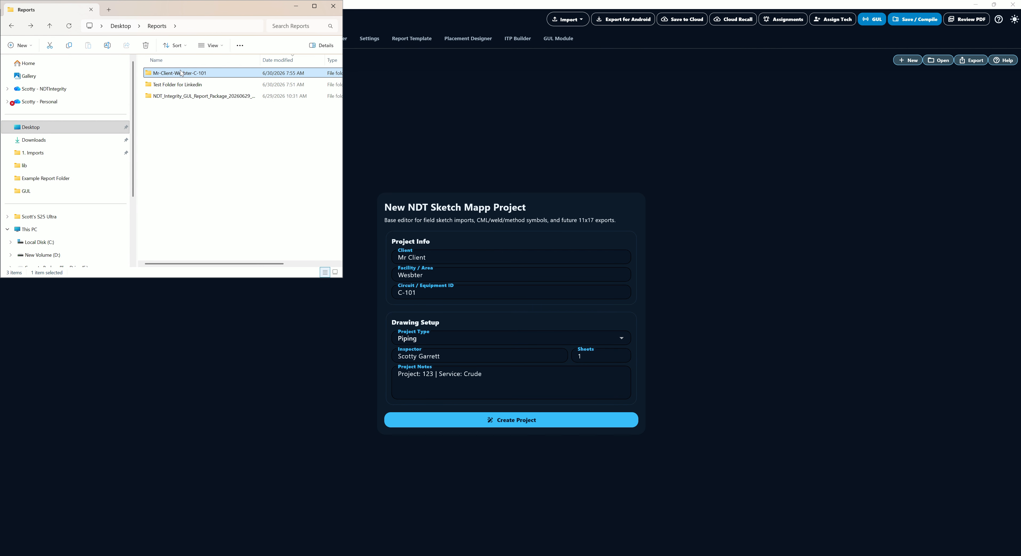
double_click(181, 73)
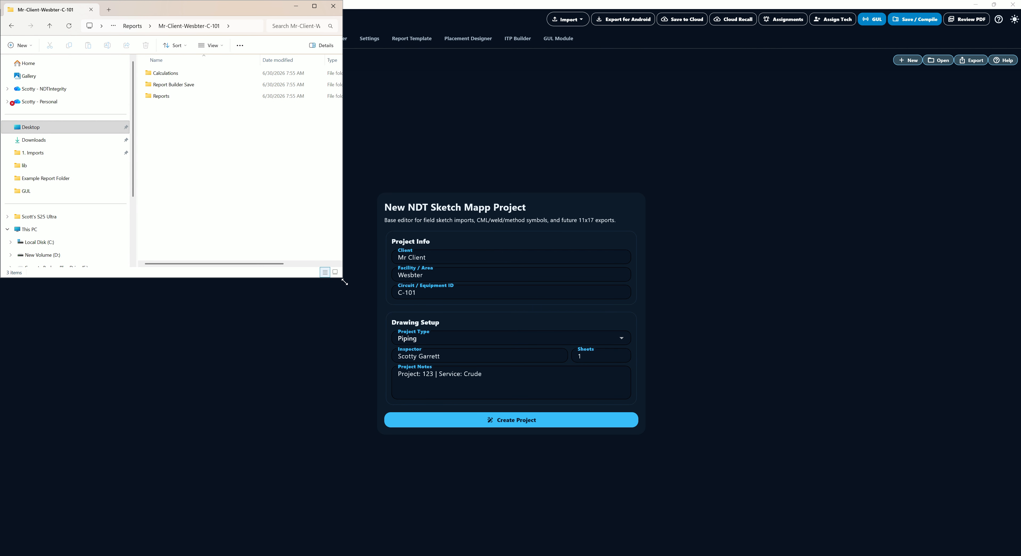
drag(345, 282, 419, 403)
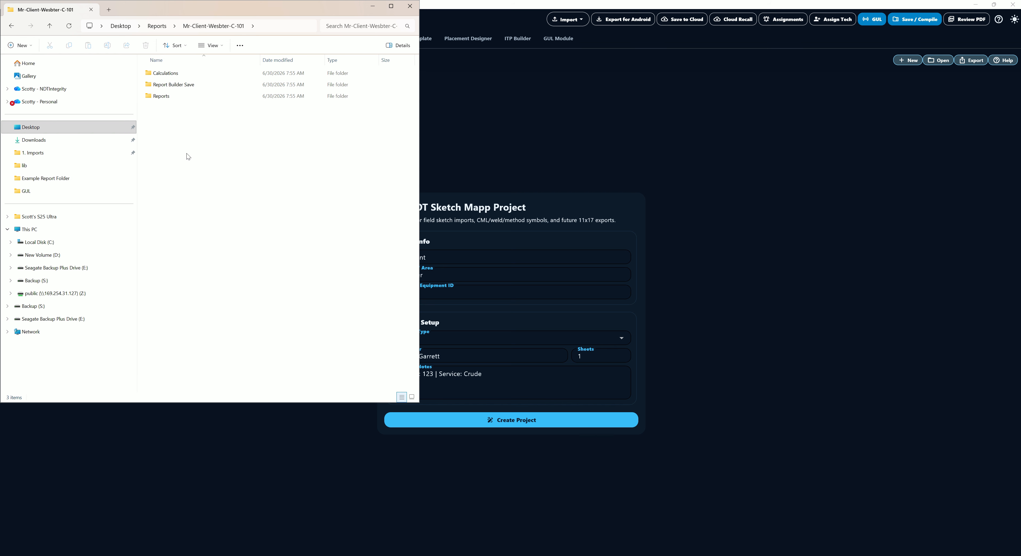
double_click(174, 96)
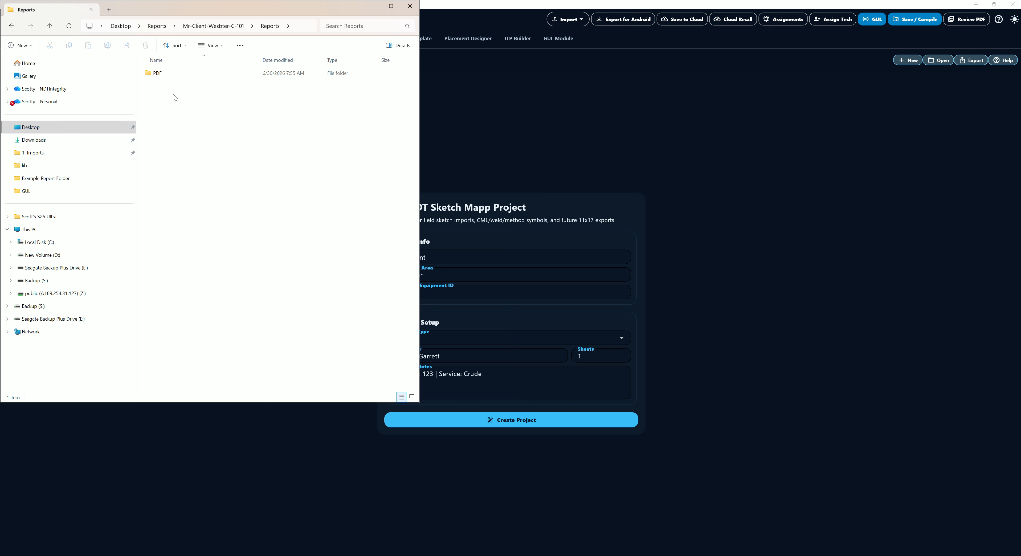
key(alt+Left)
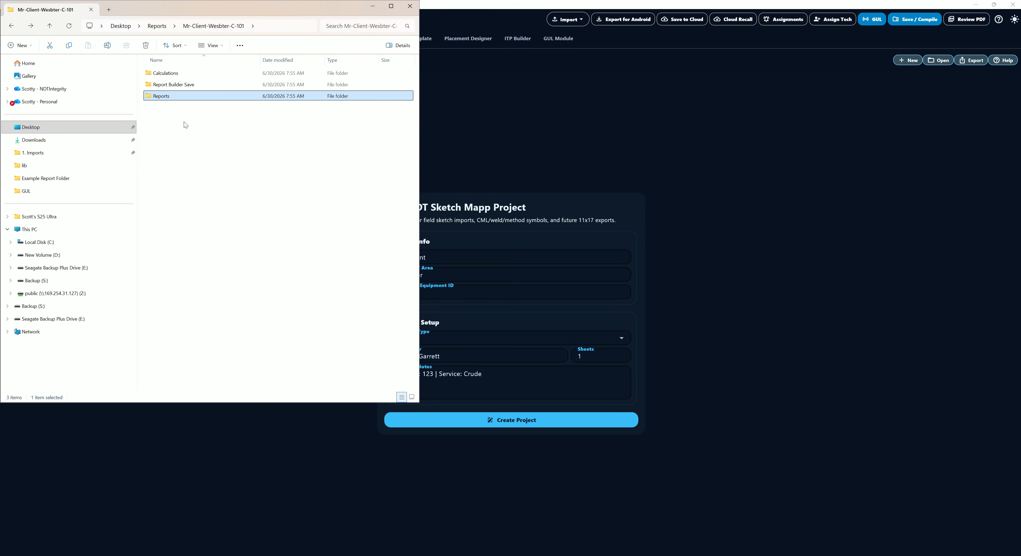
Switch back to NDT Integrity API Inspection, view the input and project output folder settings, and return to the report's export page
click(423, 128)
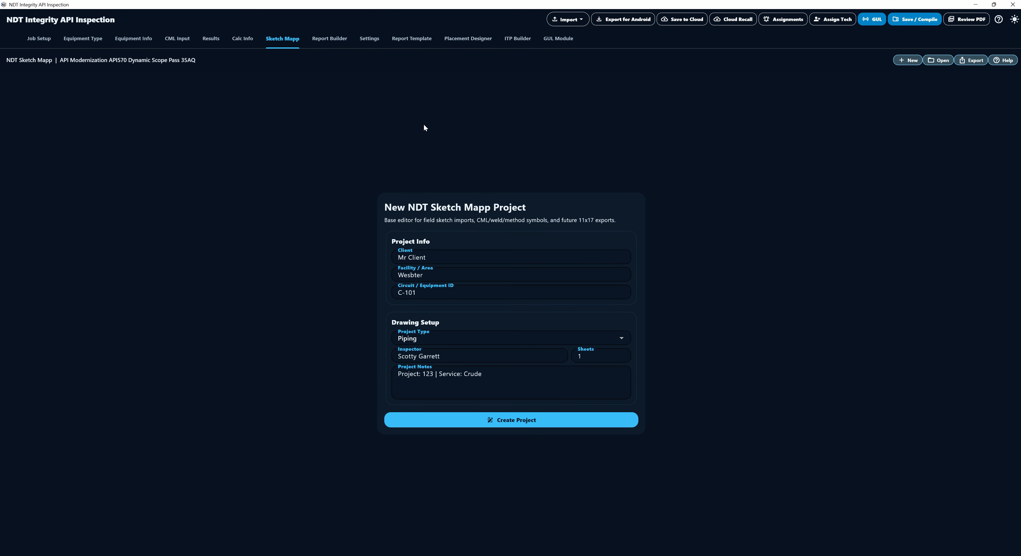
click(368, 39)
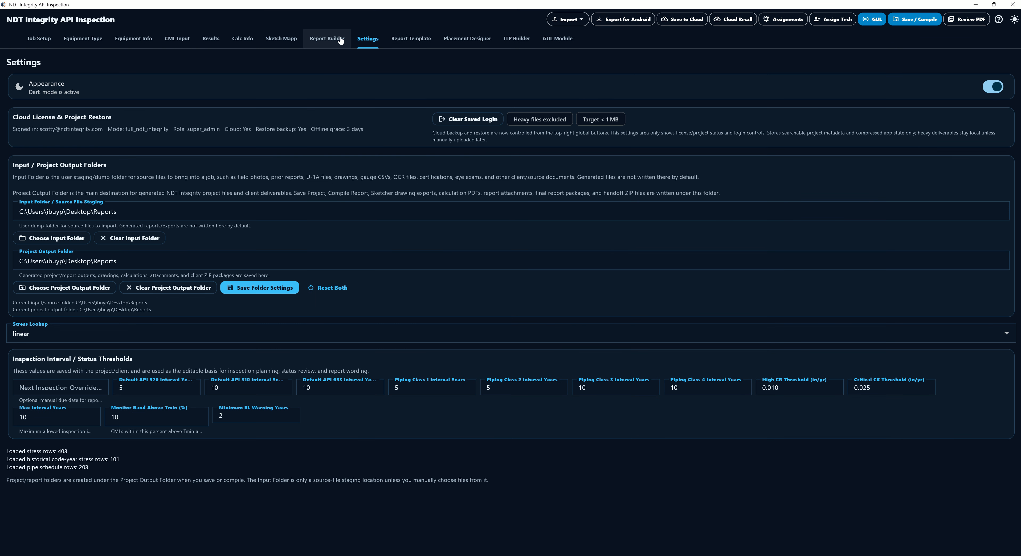
click(340, 40)
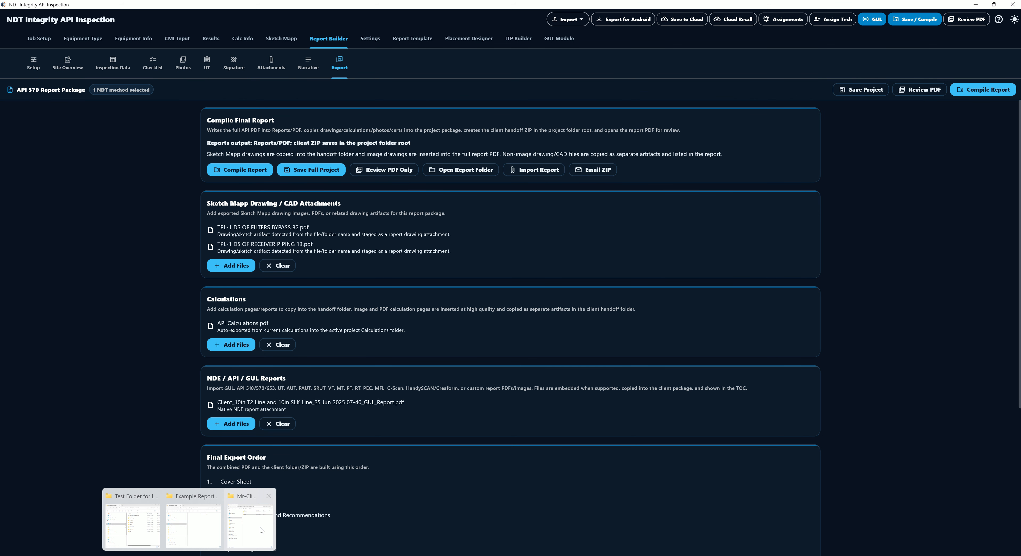
Switch to the project folder in File Explorer and open the PDF folder inside its Reports subfolder
click(259, 522)
double_click(211, 96)
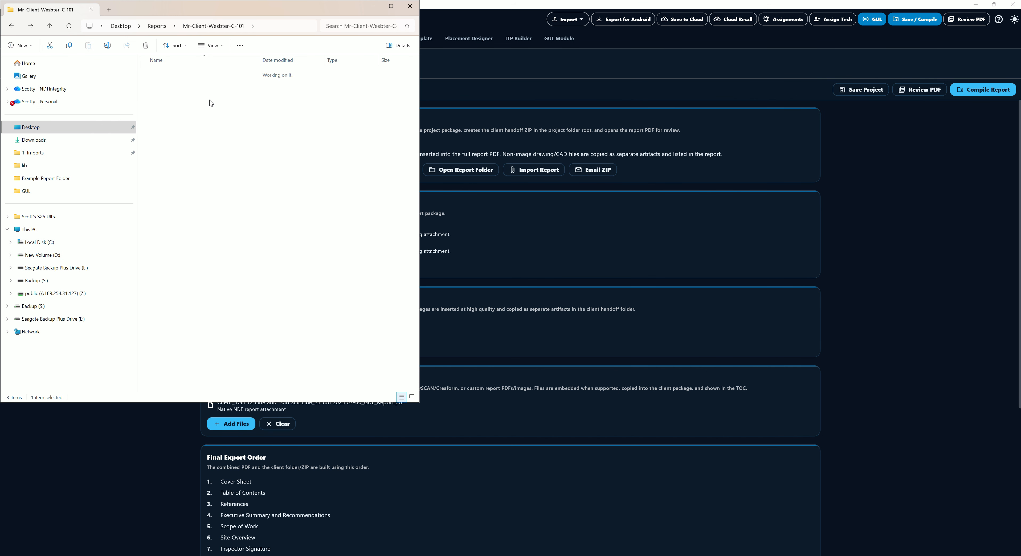
double_click(205, 74)
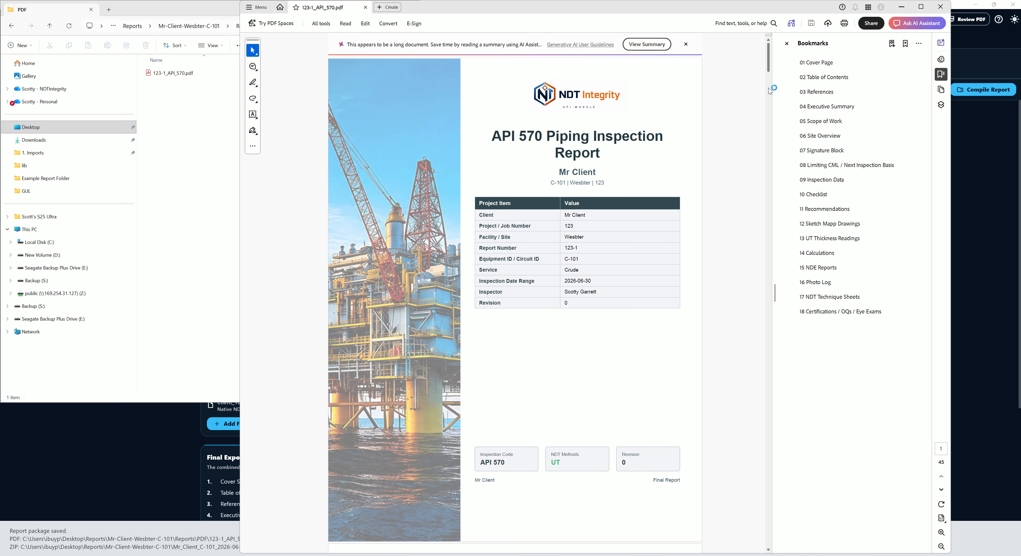
Review the compiled 123-1_API_570.pdf from the cover page to the GUL report photos, and close it
mouse_move(767, 64)
mouse_down()
mouse_move(771, 73)
mouse_move(773, 64)
mouse_up()
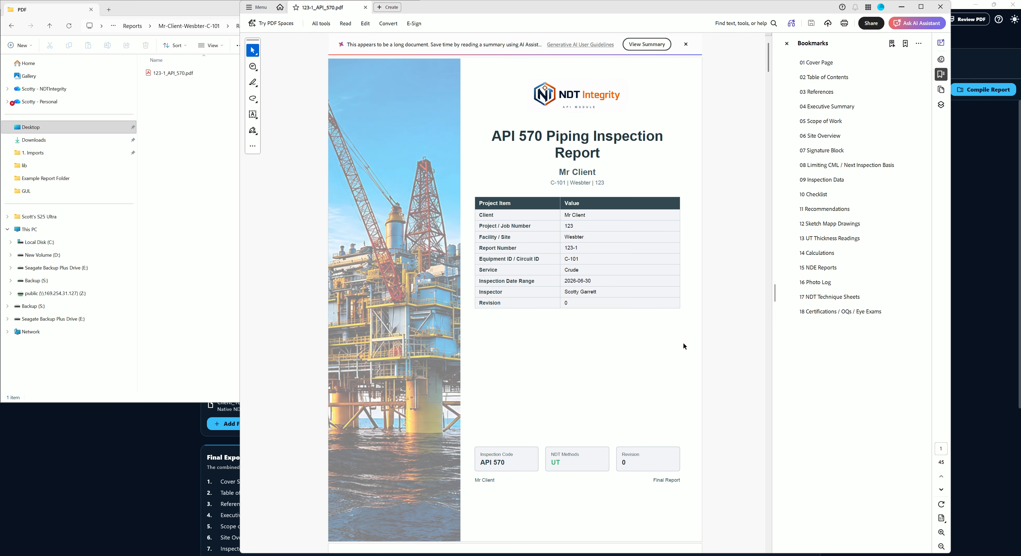
scroll(568, 388, down, 8)
scroll(452, 405, down, 3)
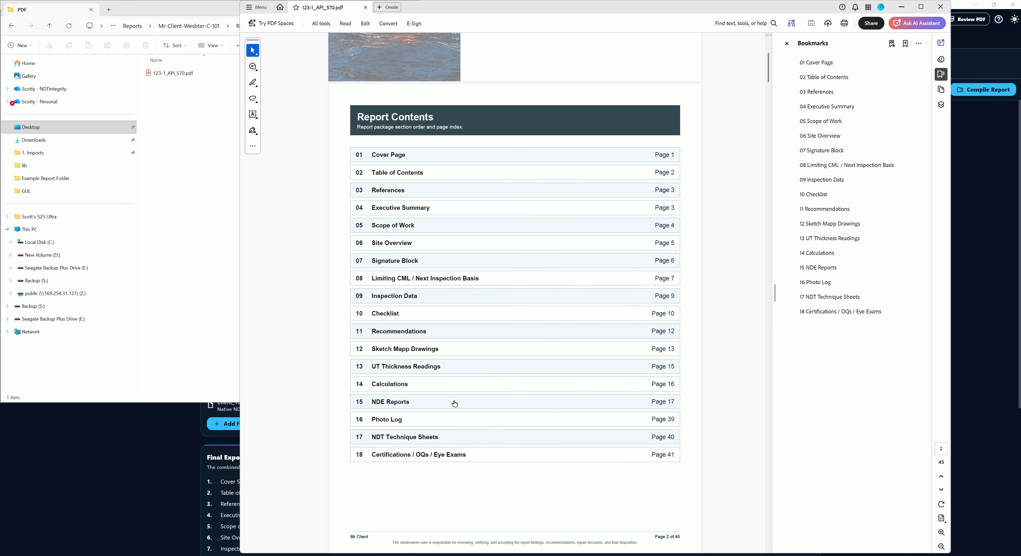
scroll(479, 344, down, 2)
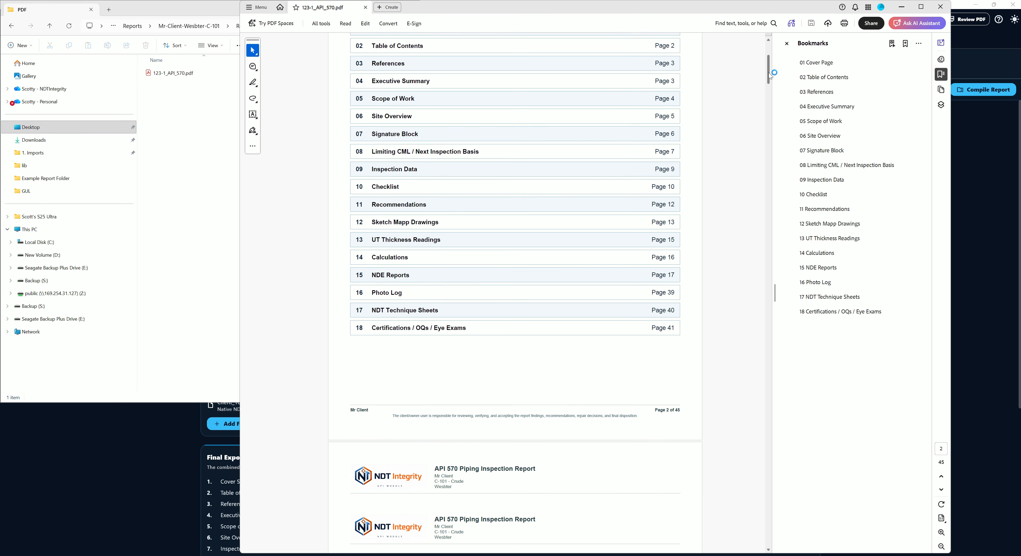
scroll(765, 79, down, 8)
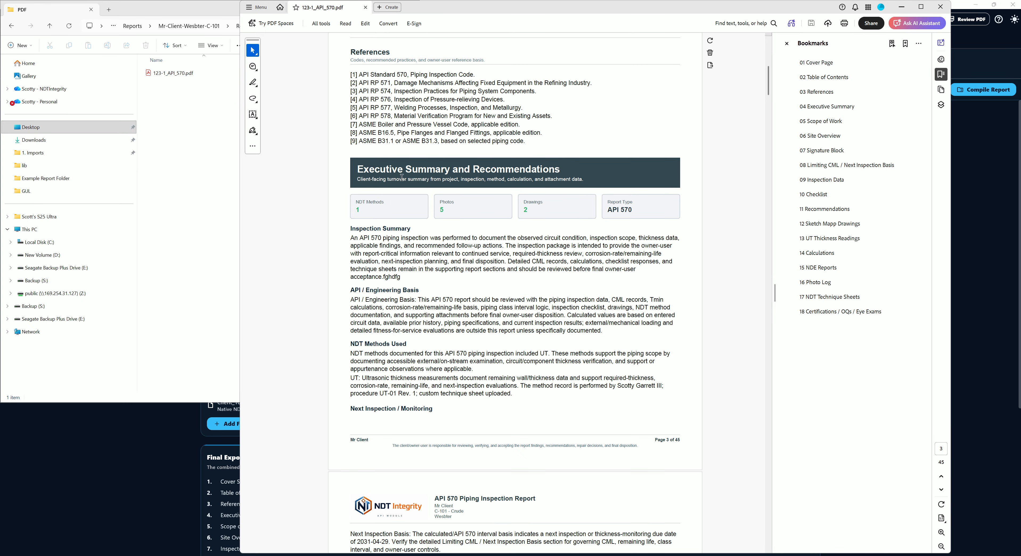
scroll(769, 81, down, 7)
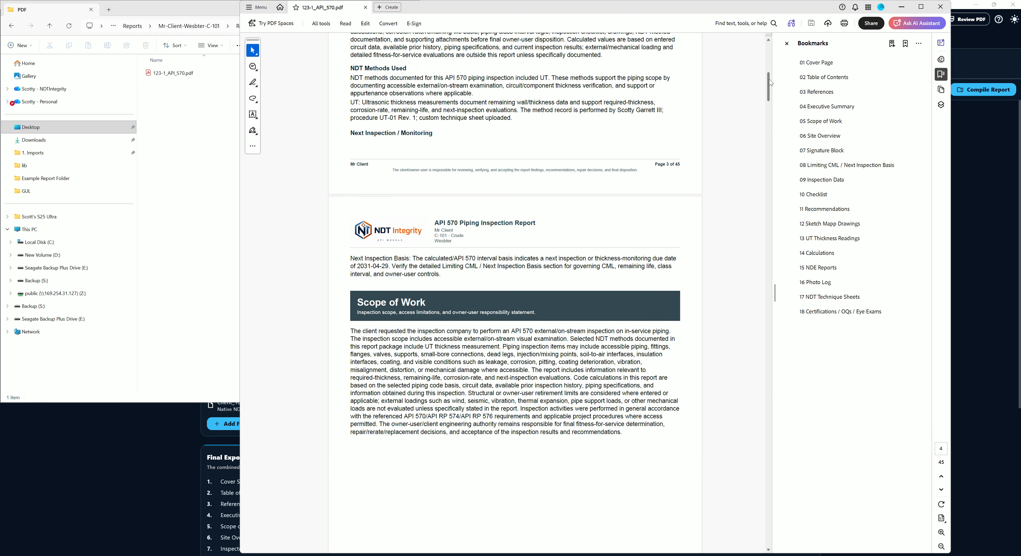
drag(769, 79, 744, 290)
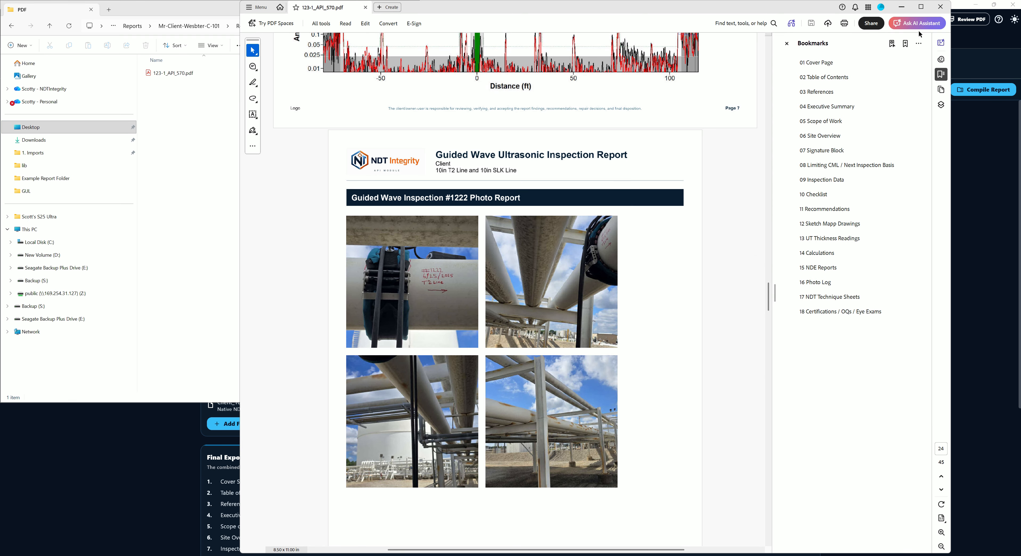
click(939, 9)
click(521, 255)
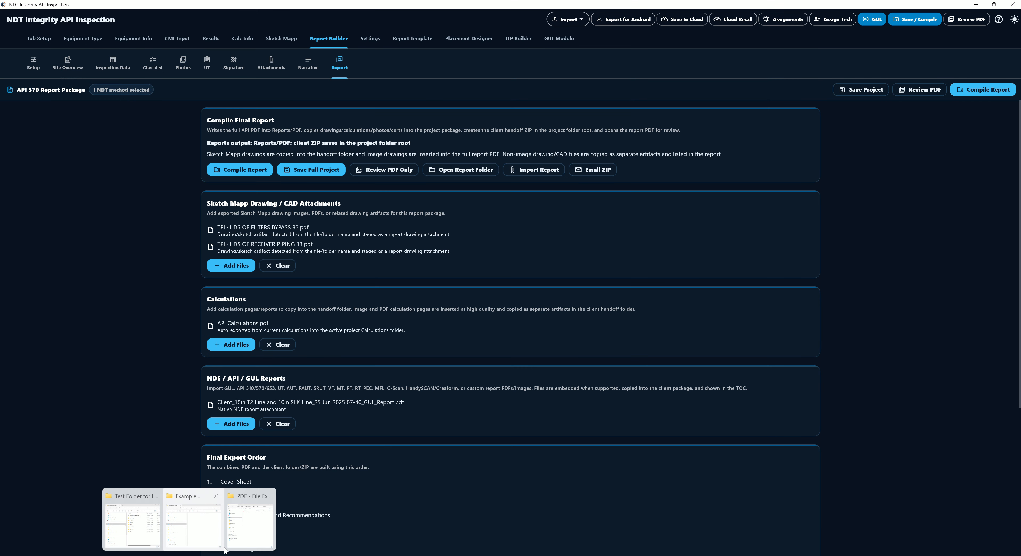
Return to the Mr-Client-Wesbter-C-101 folder in File Explorer and enlarge its window over the report builder
click(236, 541)
key(alt+Left)
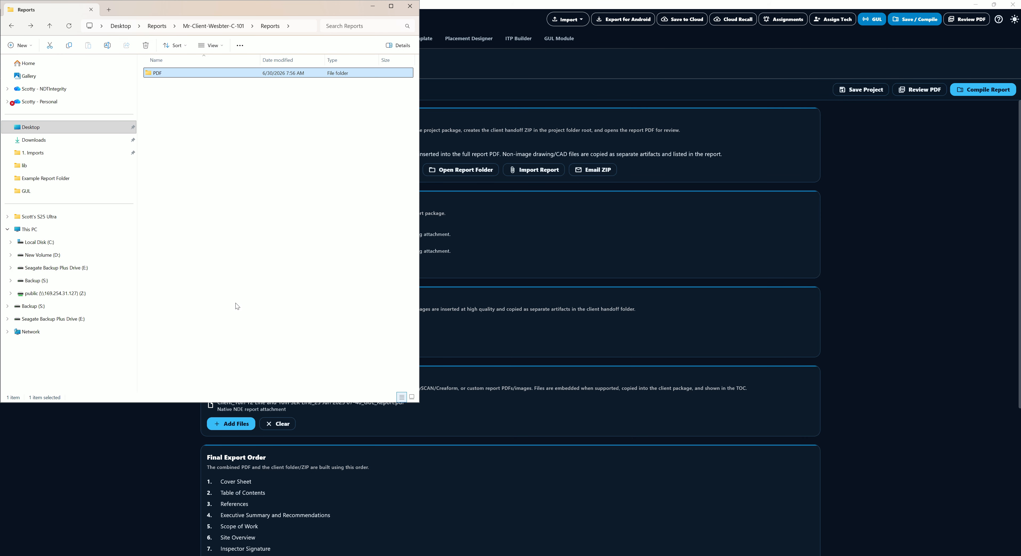
key(alt+Left)
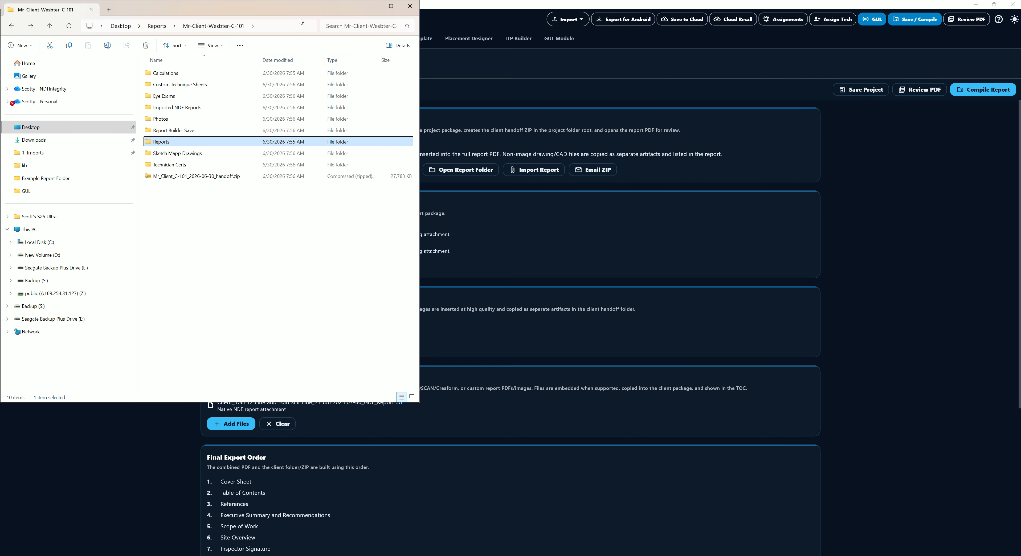
drag(301, 12, 567, 105)
drag(469, 105, 552, 106)
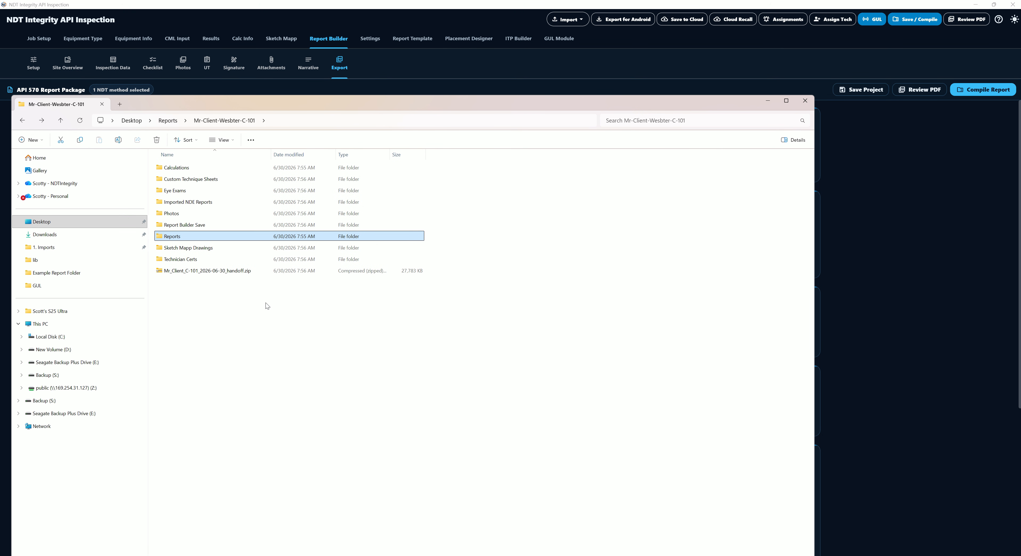
Inspect the contents of the Mr_Client_C-101_2026-06-30_handoff.zip package and return to the project folder
double_click(200, 271)
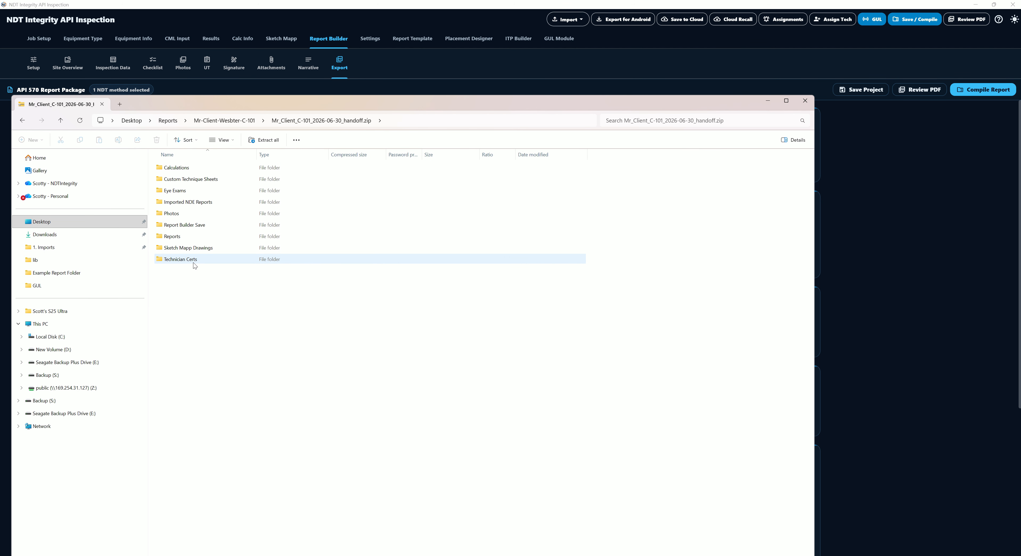
key(alt+Up)
key(alt+Up)
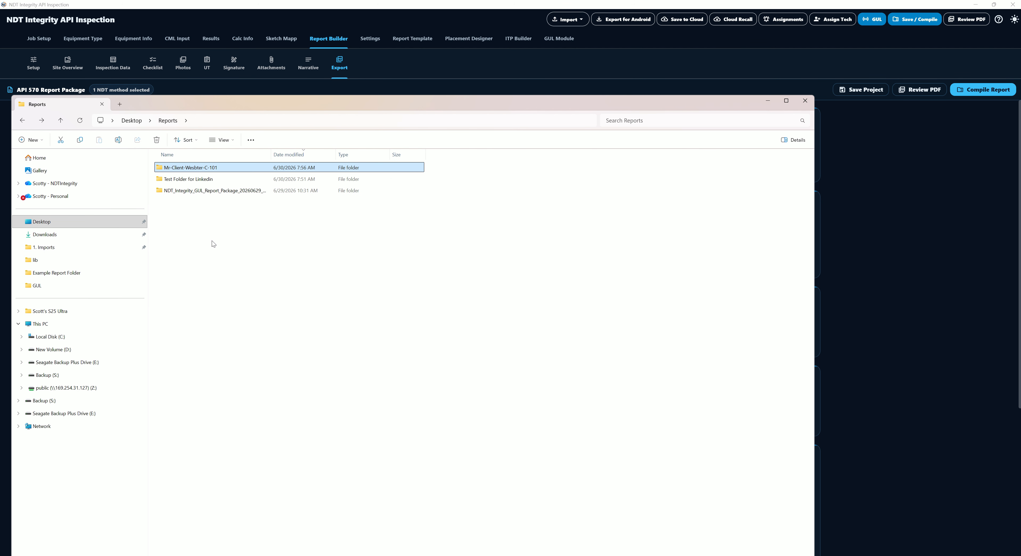
double_click(214, 167)
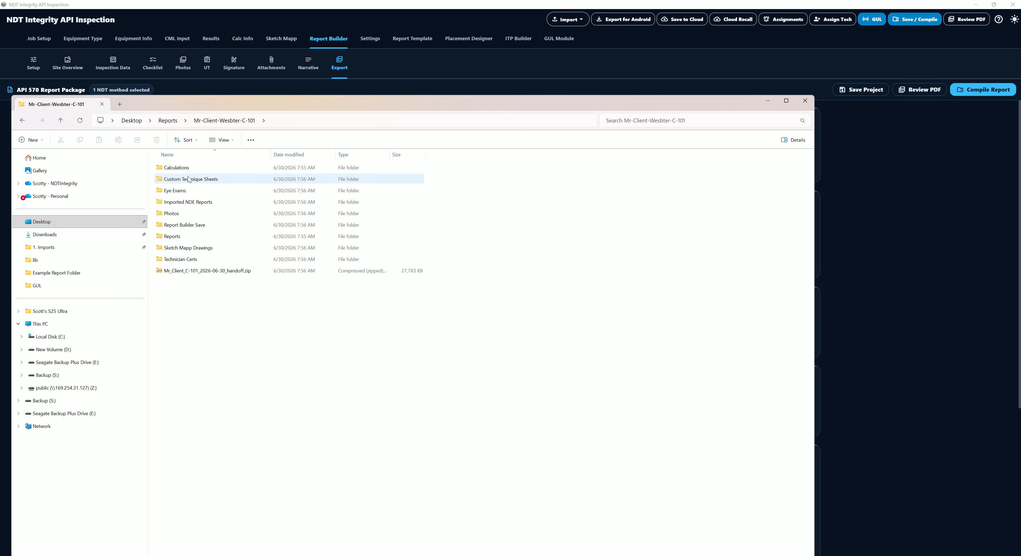
Check the project's Reports, Eye Exams, Custom Technique Sheets and Calculations subfolders
double_click(193, 237)
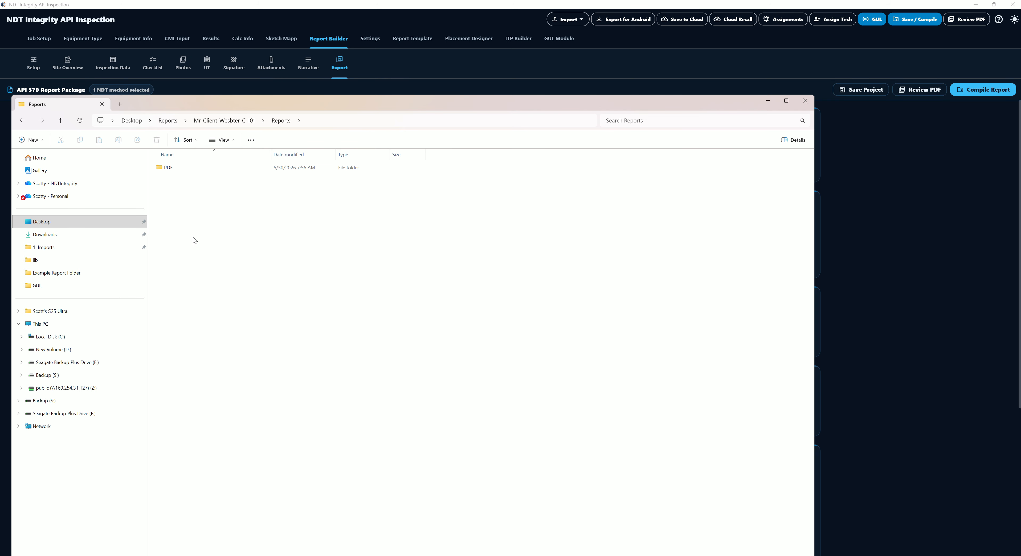
key(alt+Left)
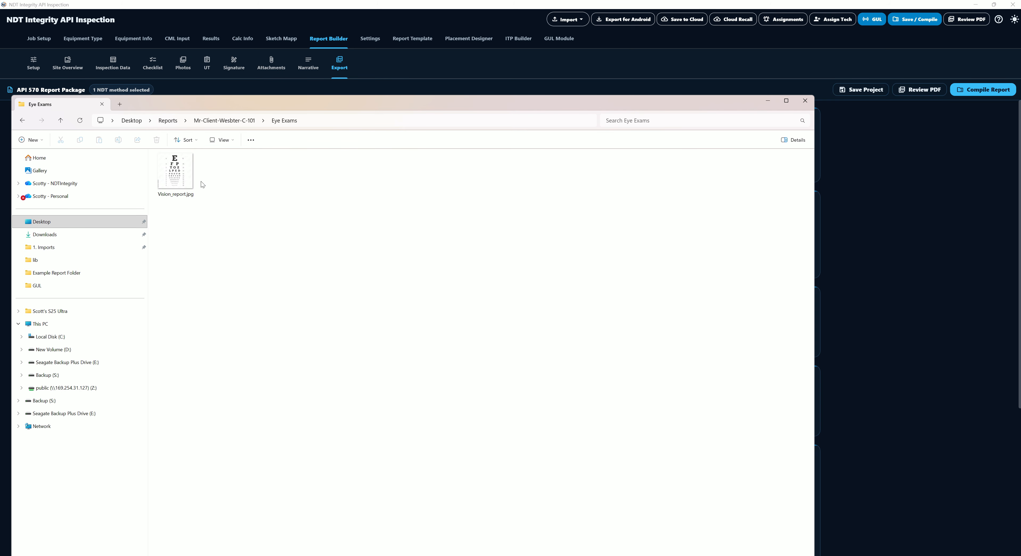
key(alt+Up)
double_click(194, 180)
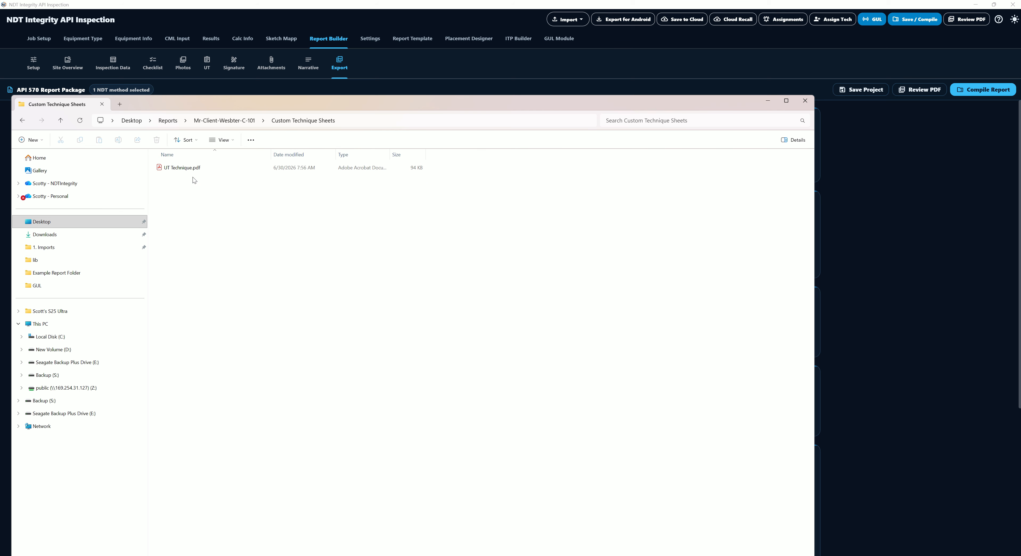
key(alt+Up)
double_click(204, 171)
key(alt+Up)
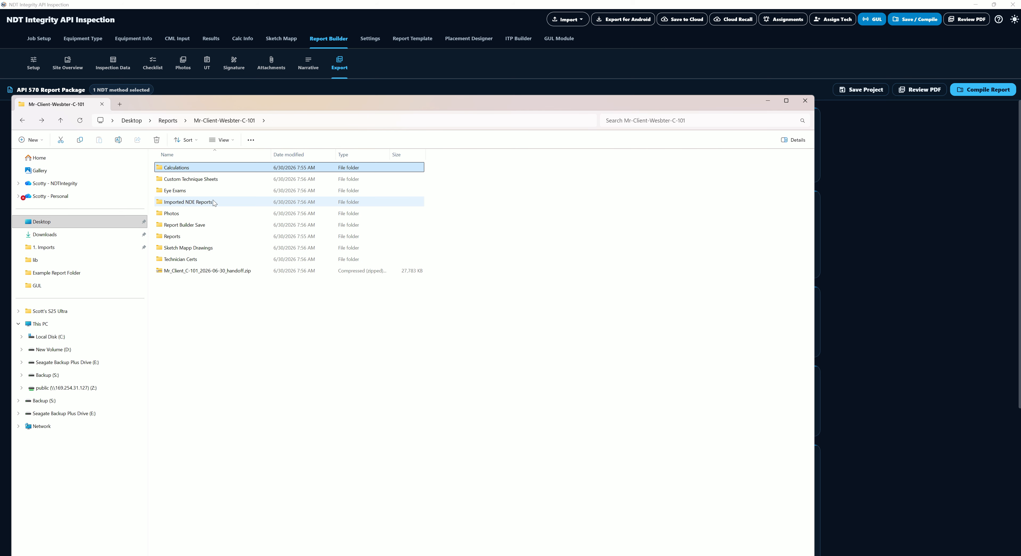
Check the project's Imported NDE Reports, Photos, Report Builder Save and Sketch Mapp Drawings subfolders
double_click(213, 202)
key(alt+Up)
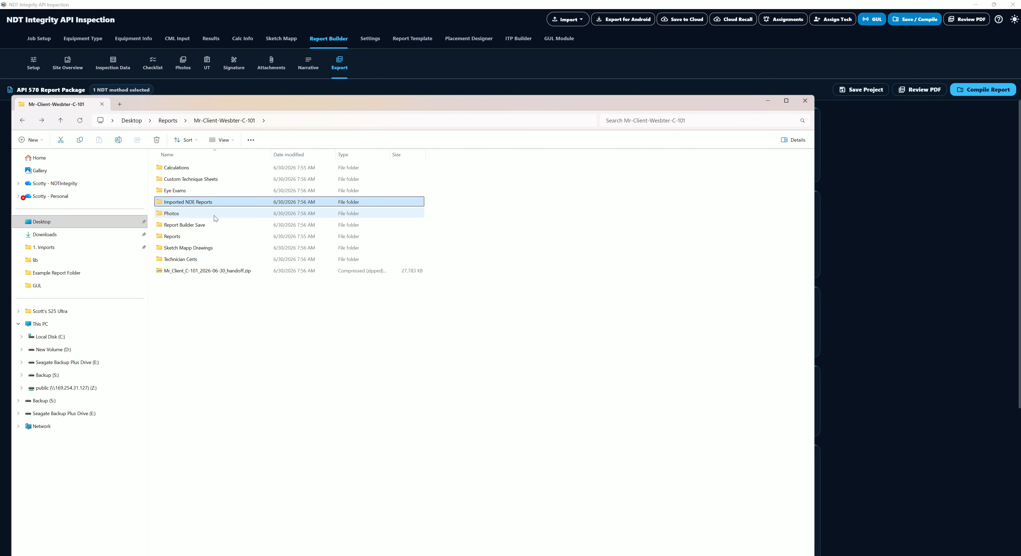
double_click(196, 215)
key(alt+Up)
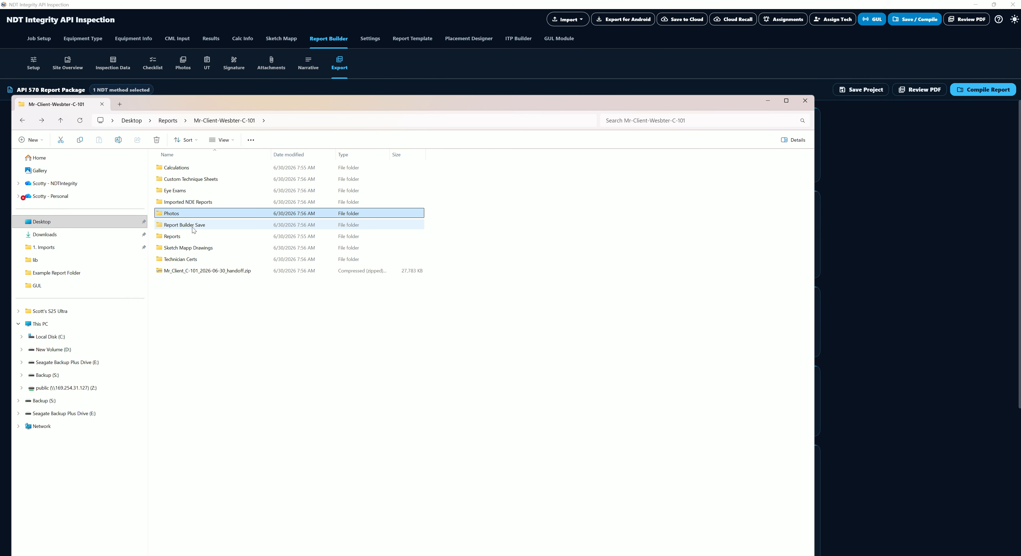
click(193, 227)
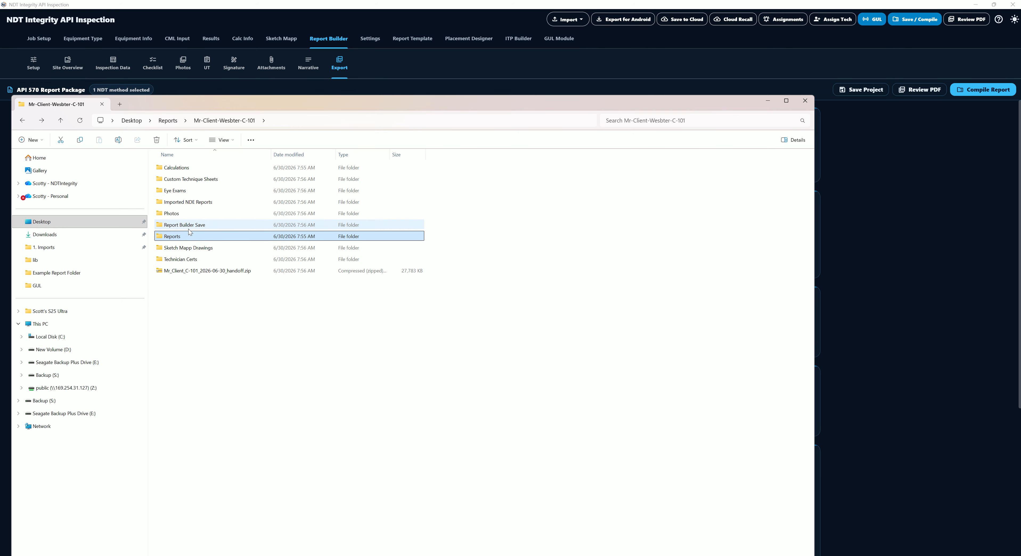
double_click(195, 229)
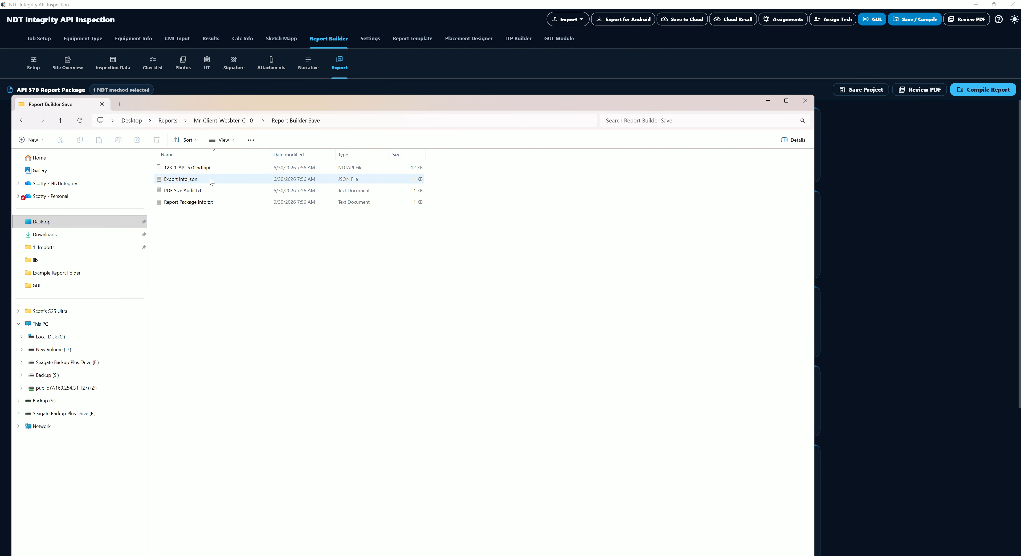
key(alt+Up)
double_click(222, 250)
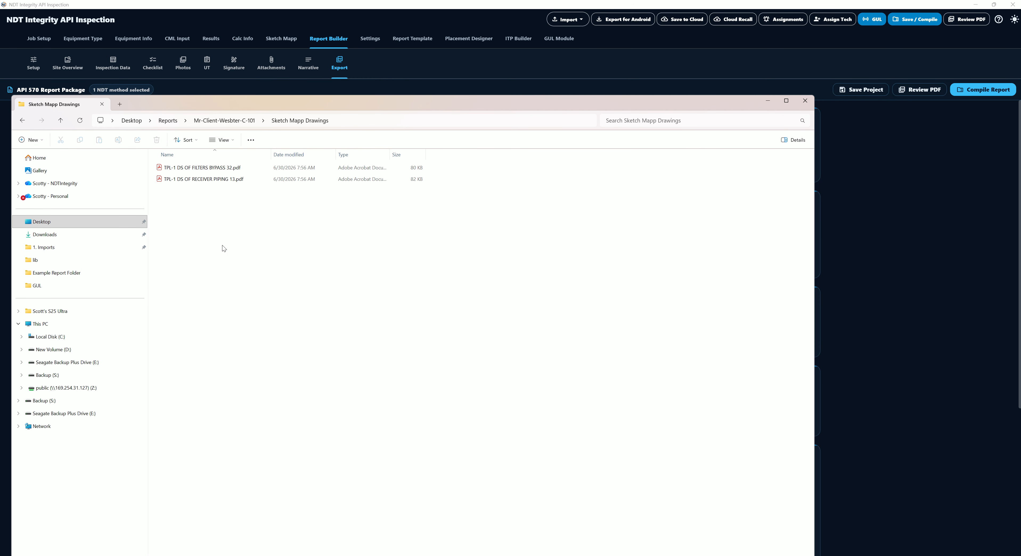
Go back up to the Mr-Client-Wesbter-C-101 folder and close File Explorer to return to the report builder
key(alt+Up)
key(alt+Up)
key(alt+Up)
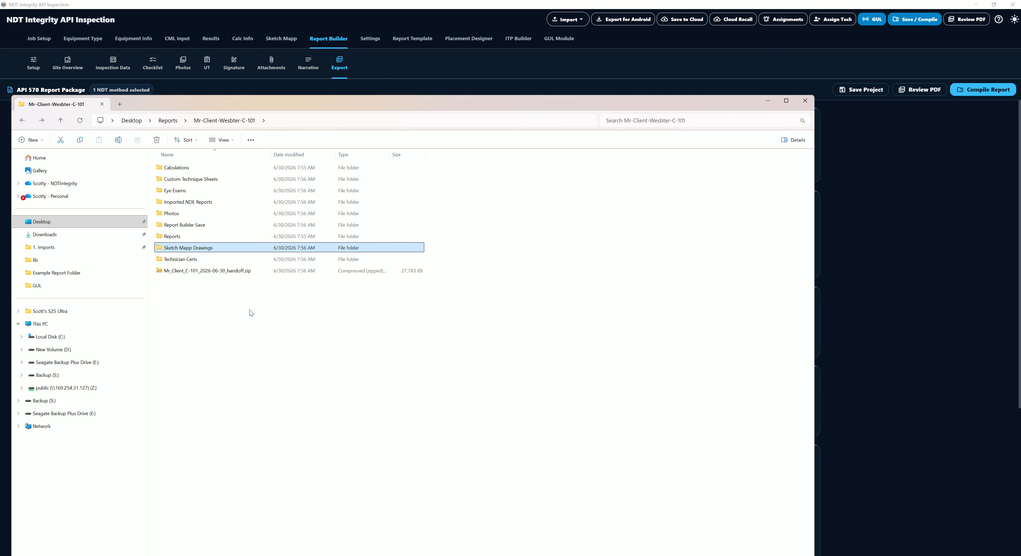
key(alt+F4)
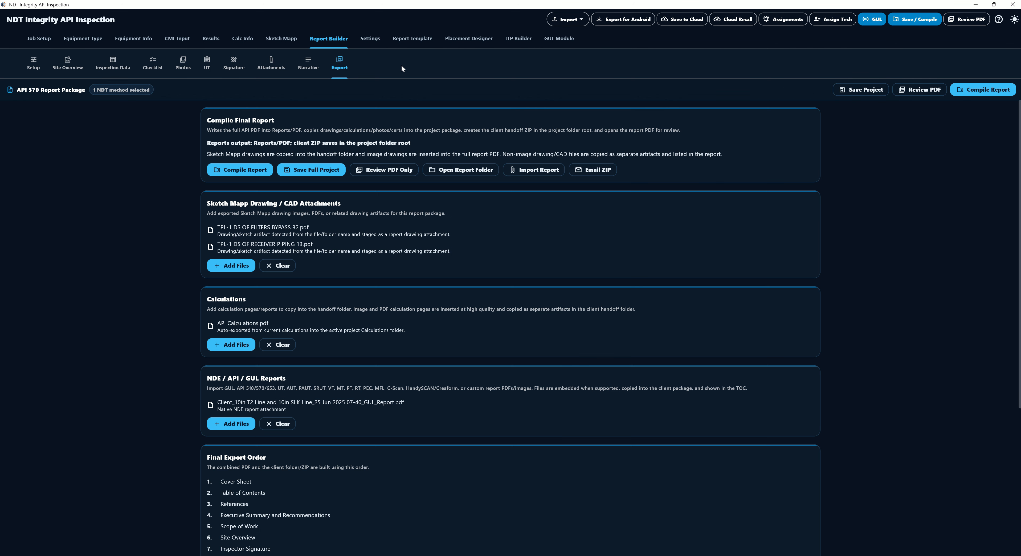
Review the project's Job Setup, Equipment Type, Equipment Info, CML Input and Results pages
click(40, 39)
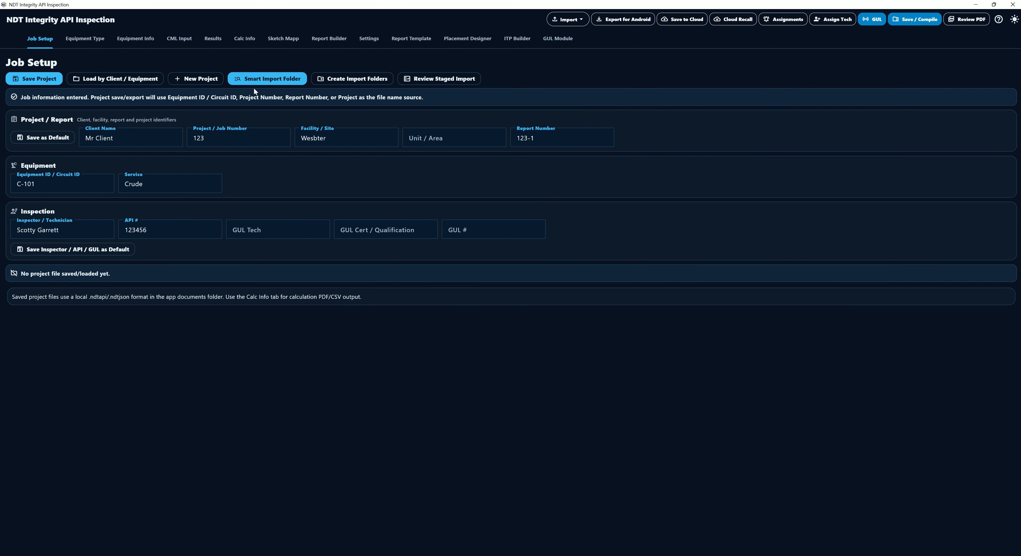
click(92, 39)
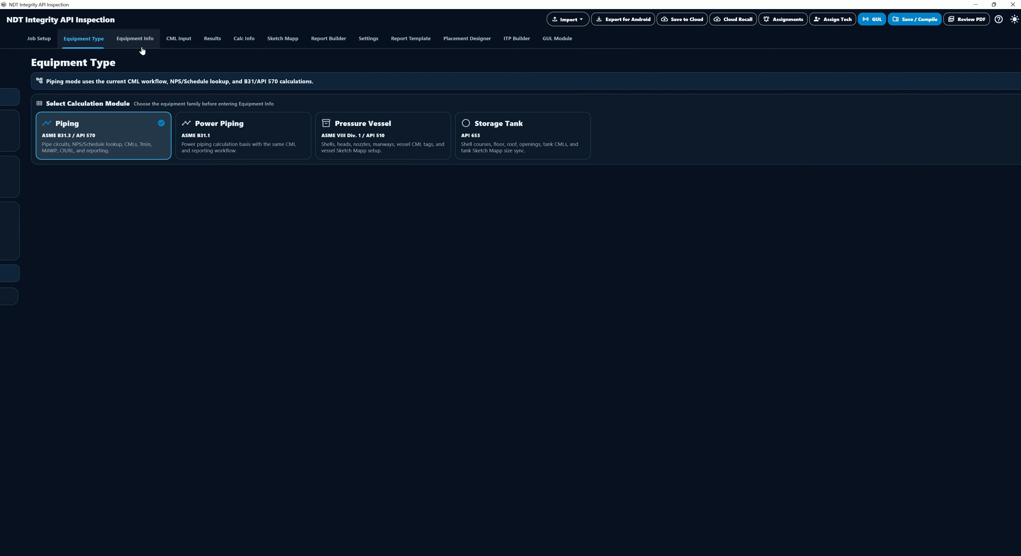
click(141, 47)
click(186, 44)
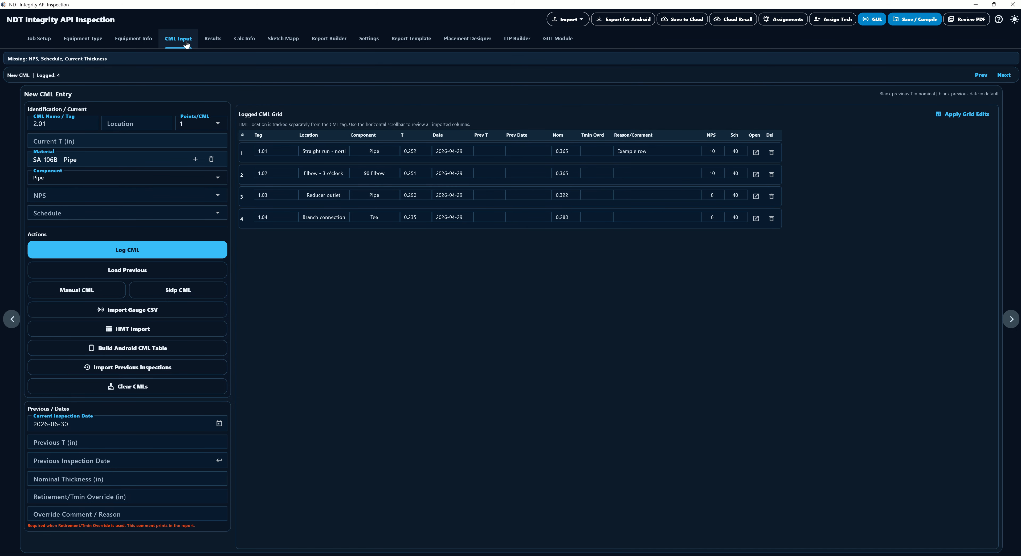
click(209, 44)
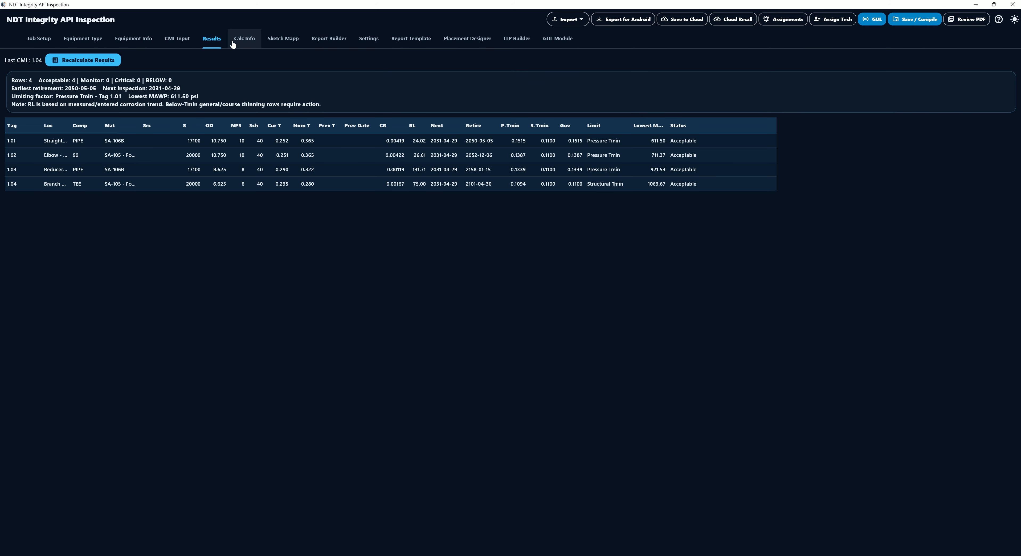